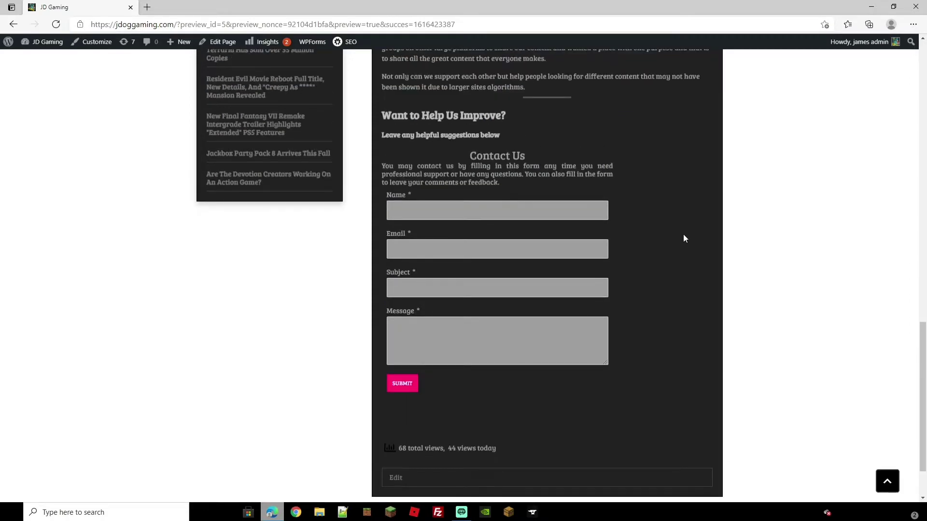
Look over the contact form on the site and the form plugins in the plugin search results.
scroll(674, 237, up, 6)
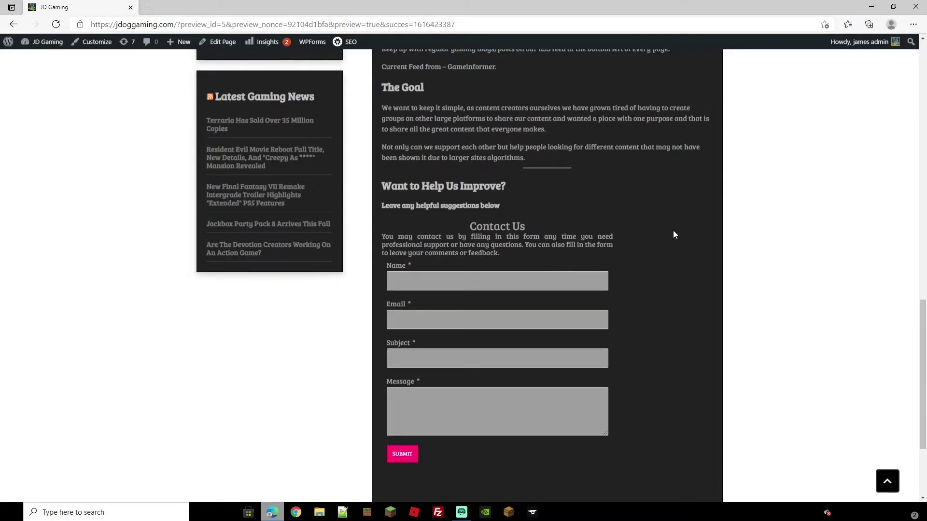
scroll(672, 231, up, 9)
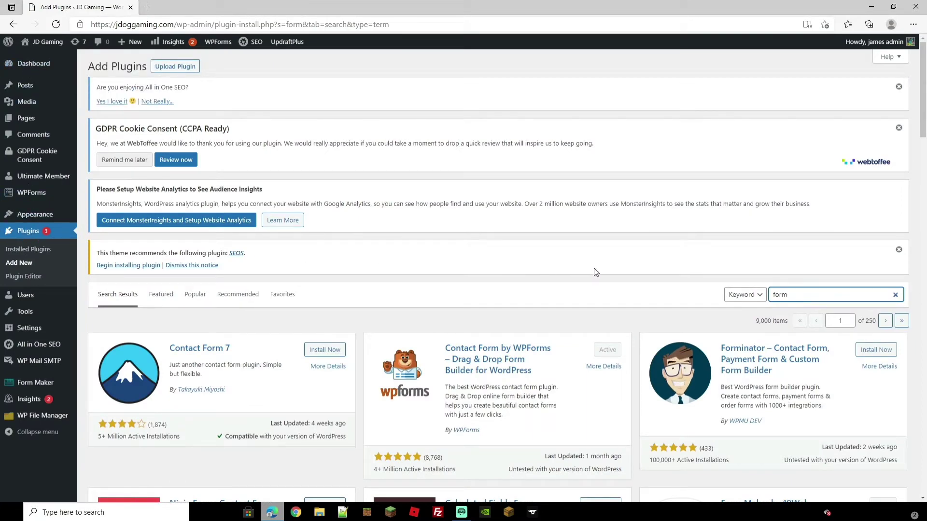
scroll(596, 272, down, 3)
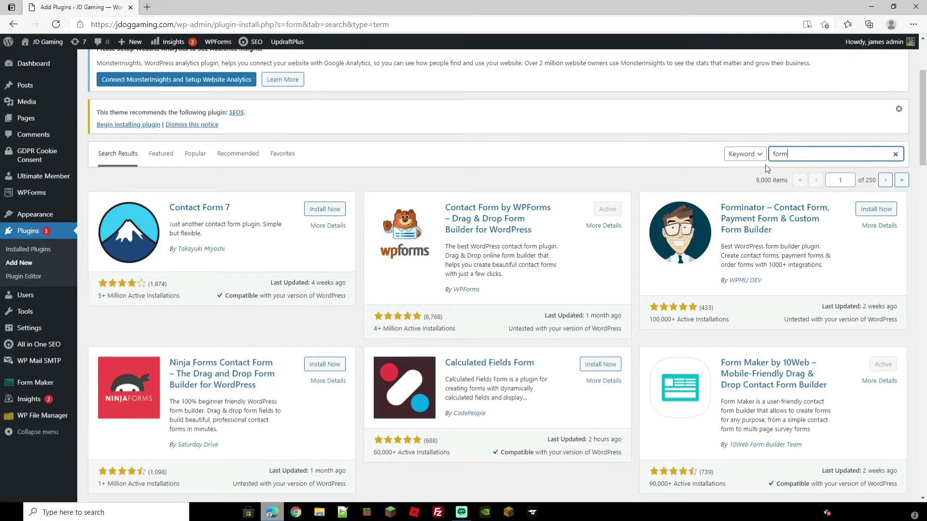
scroll(716, 203, down, 2)
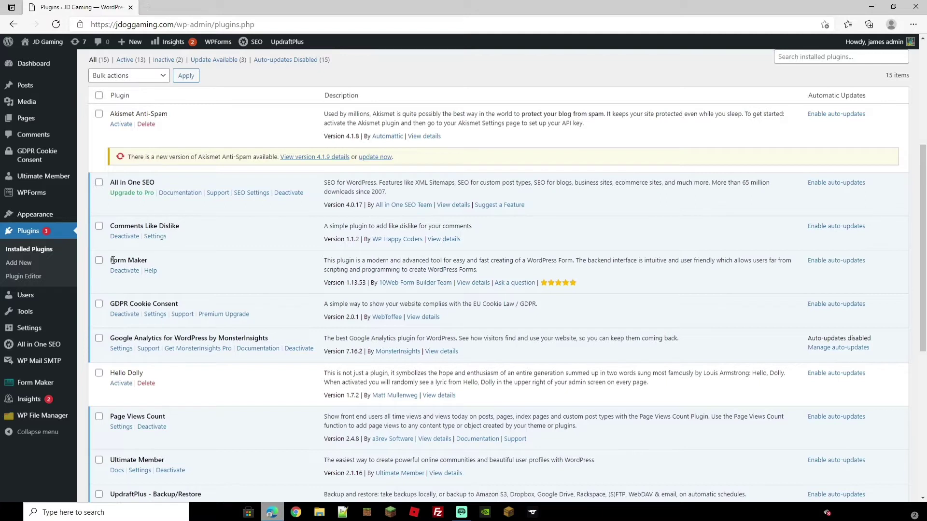
Open the Form Maker forms list and preview the existing Contact Us form.
mouse_move(44, 386)
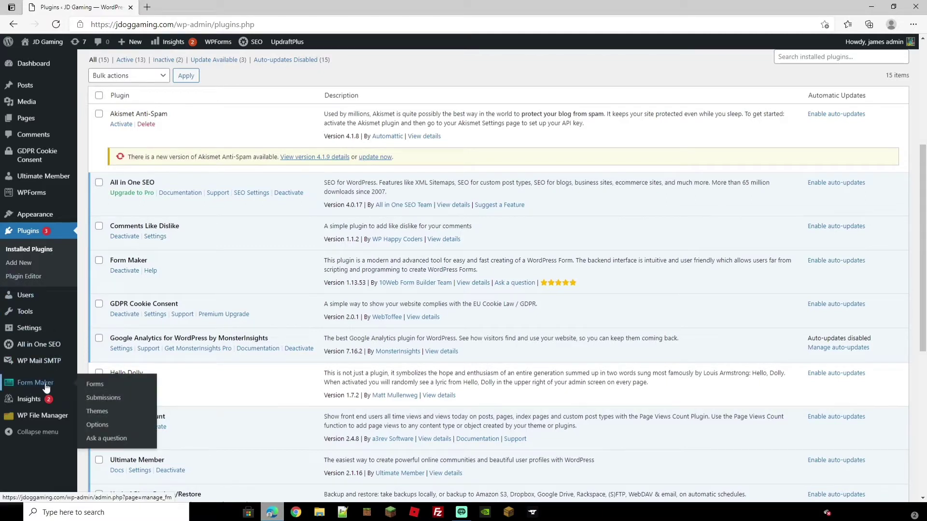
click(98, 384)
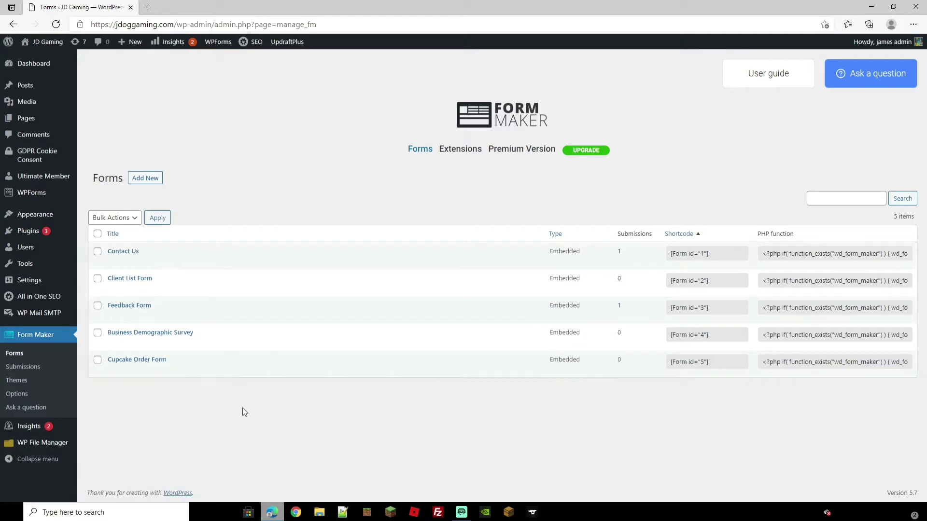
click(113, 263)
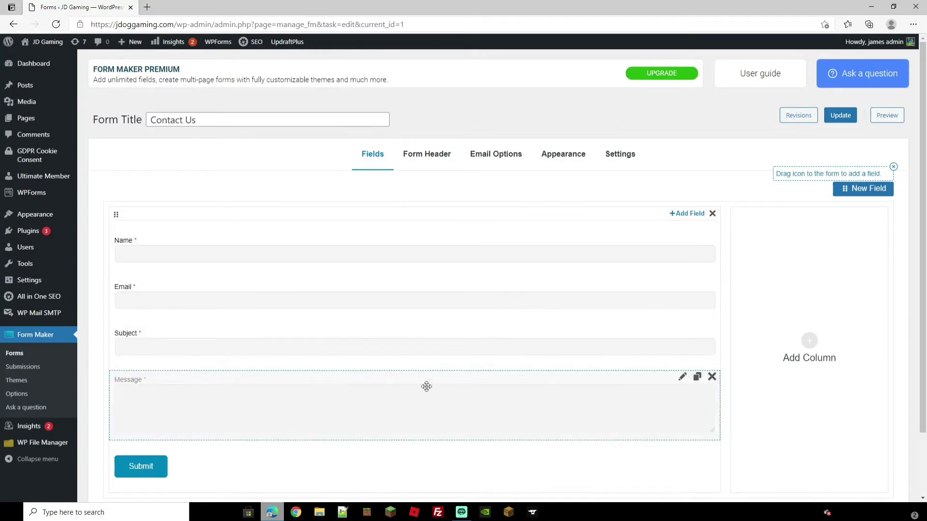
click(891, 116)
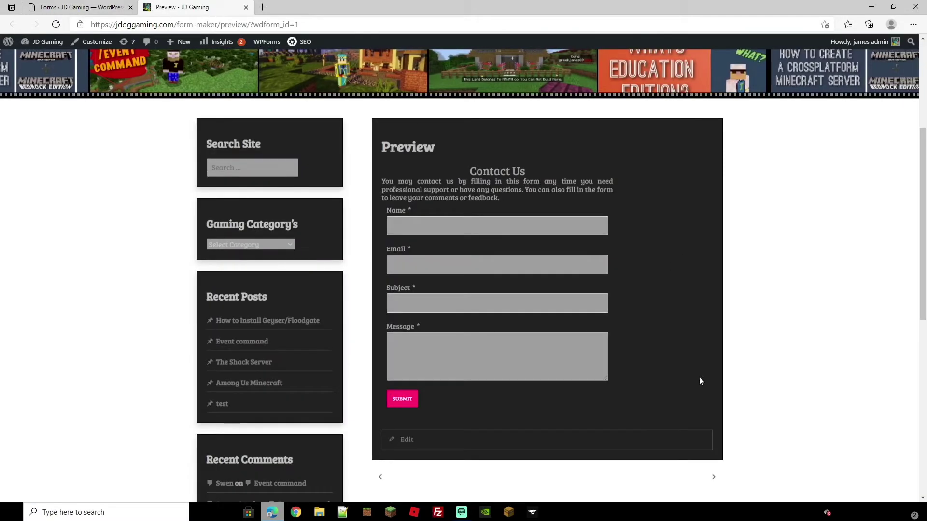
scroll(661, 273, up, 5)
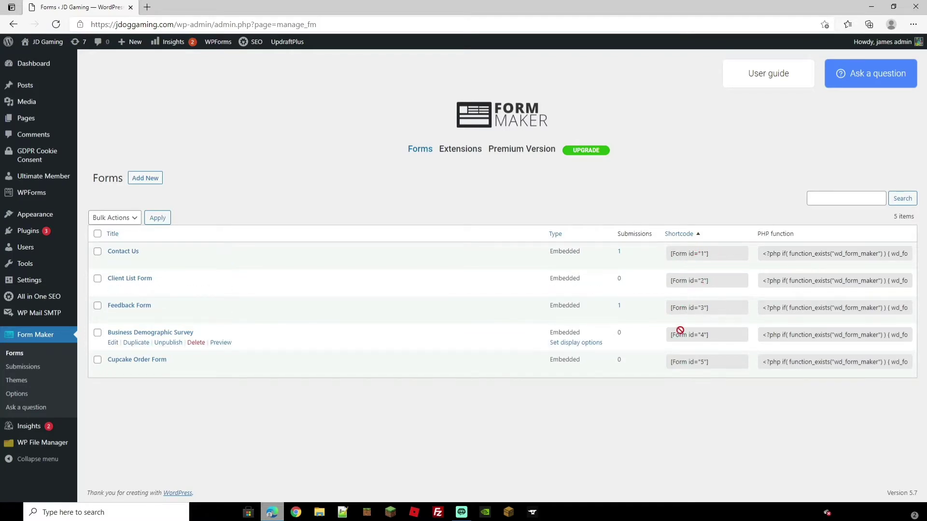
Create a new form in Form Maker with the title "Test1".
click(143, 180)
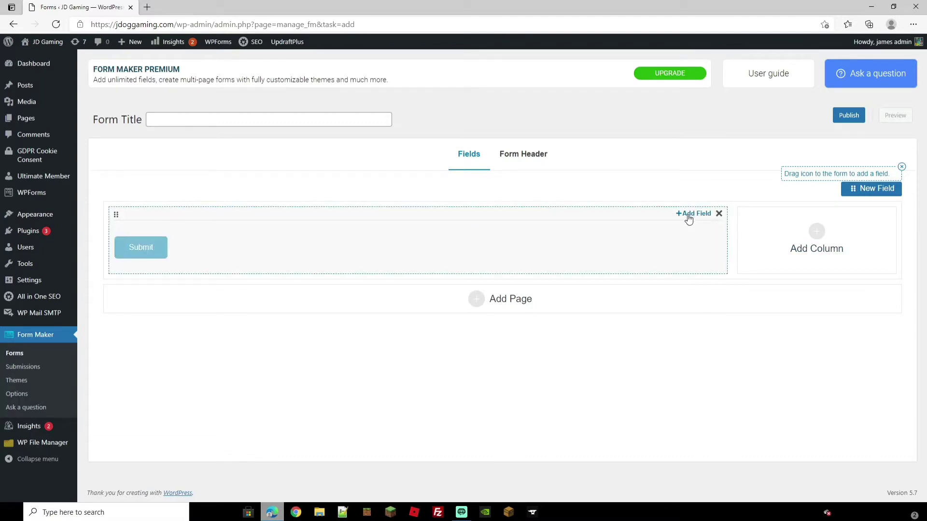
click(198, 120)
text(Test1)
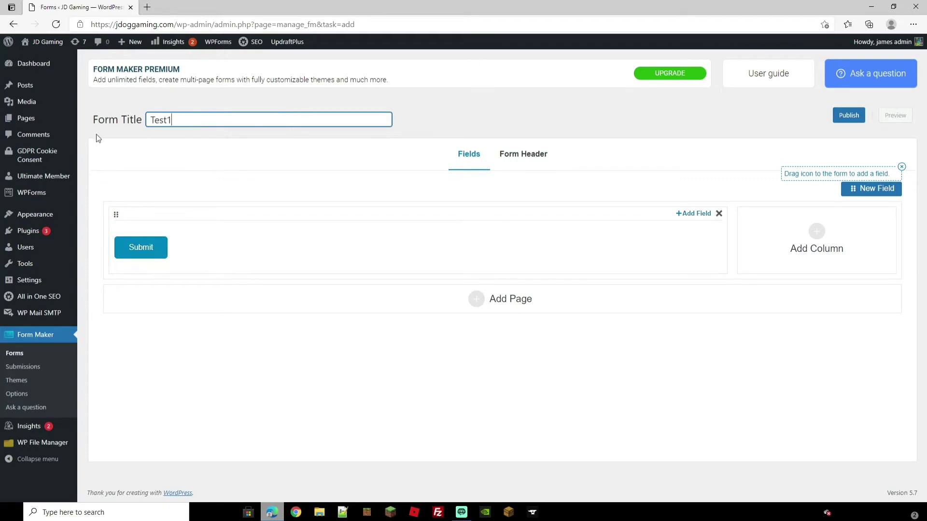
Start a new Single Choice field and label it "Test question".
click(694, 213)
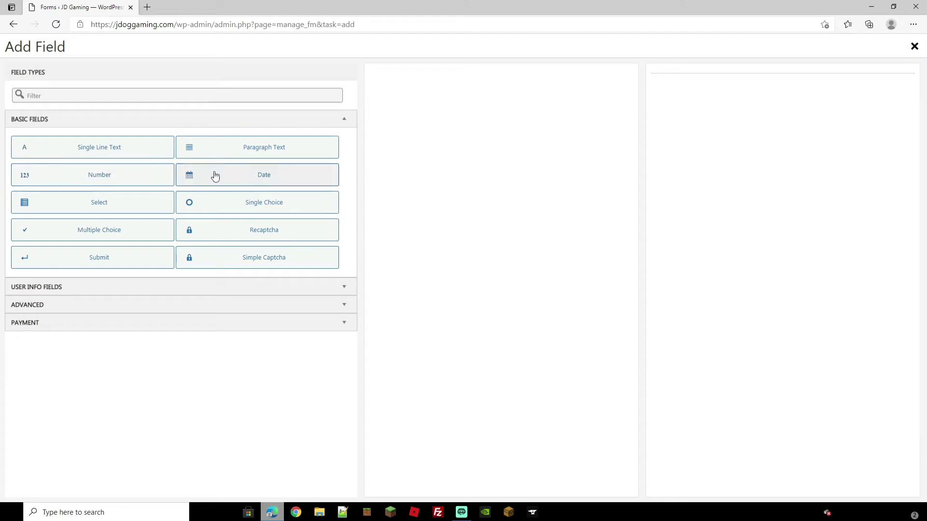
click(265, 204)
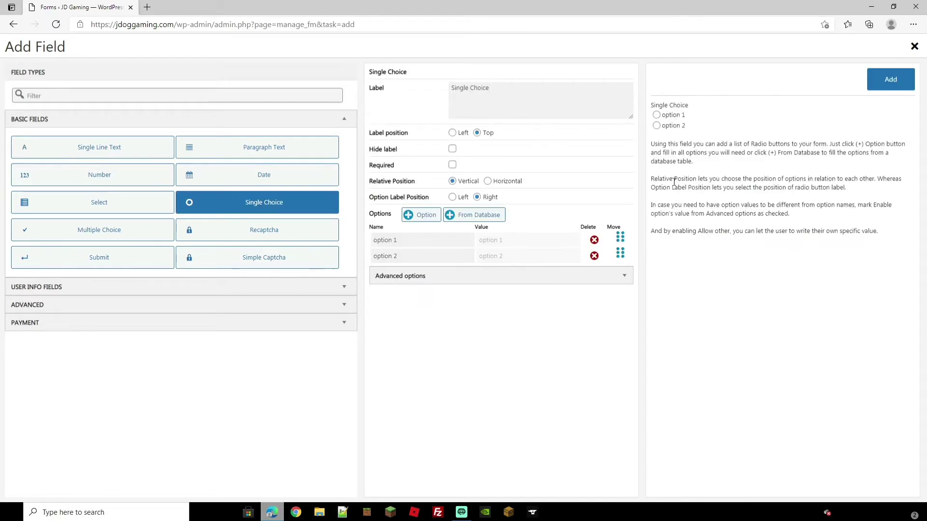
drag(510, 93, 429, 94)
text(Test question)
Try out the left label position, hidden label, required and horizontal layout options on the Single Choice field, and restore the original settings.
click(452, 133)
click(476, 132)
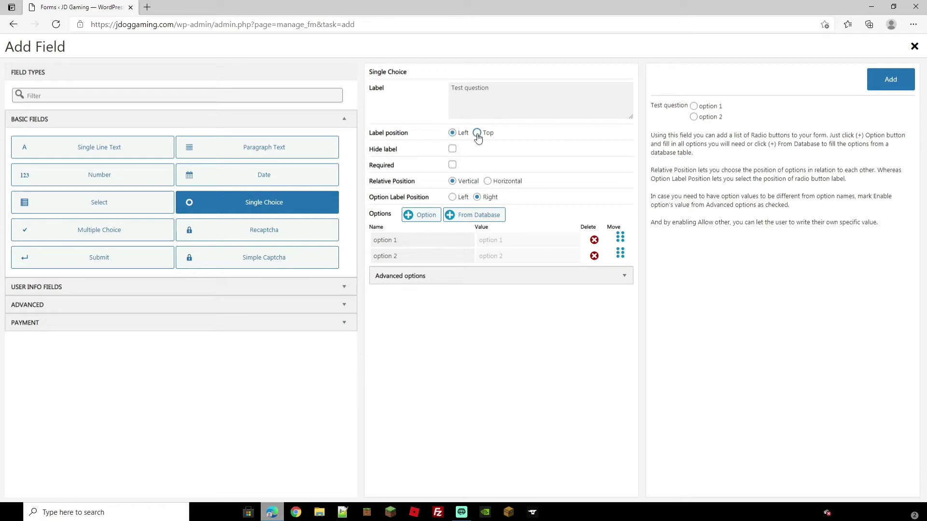
click(452, 149)
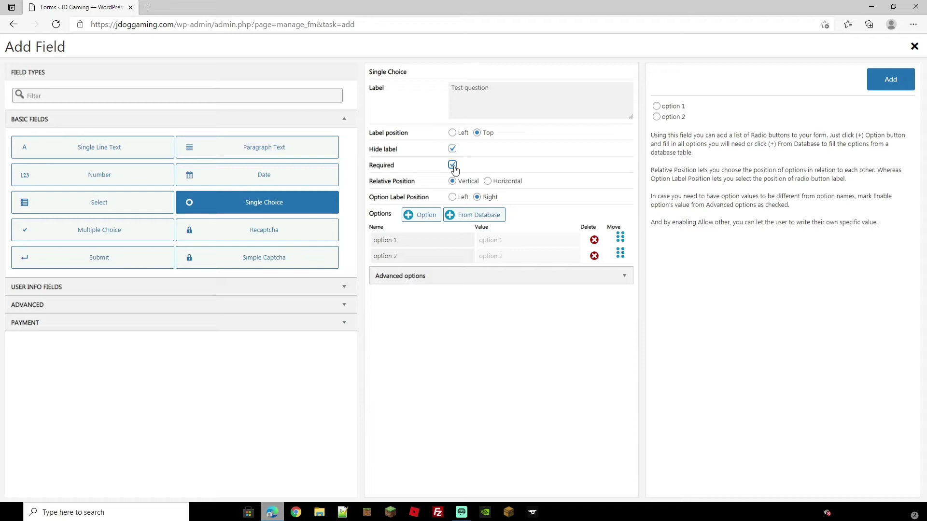
click(452, 165)
click(488, 181)
click(453, 181)
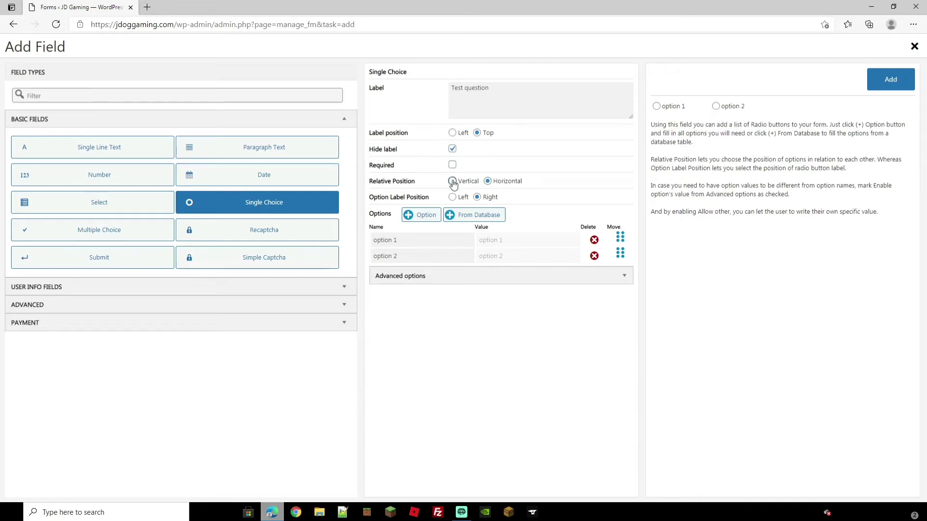
click(487, 181)
click(452, 181)
click(453, 149)
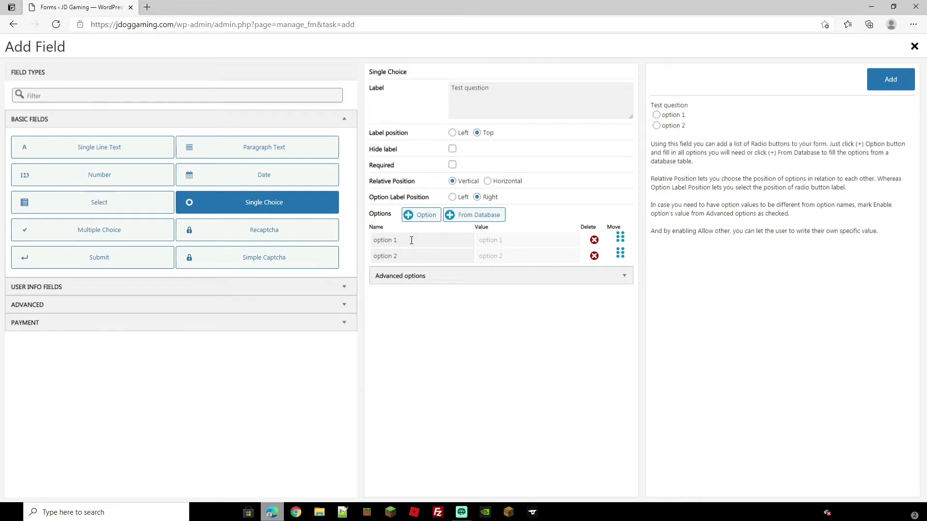
Rename the two choices of the Single Choice field as "test 3" and "test 4" and check its advanced options.
drag(410, 240, 341, 245)
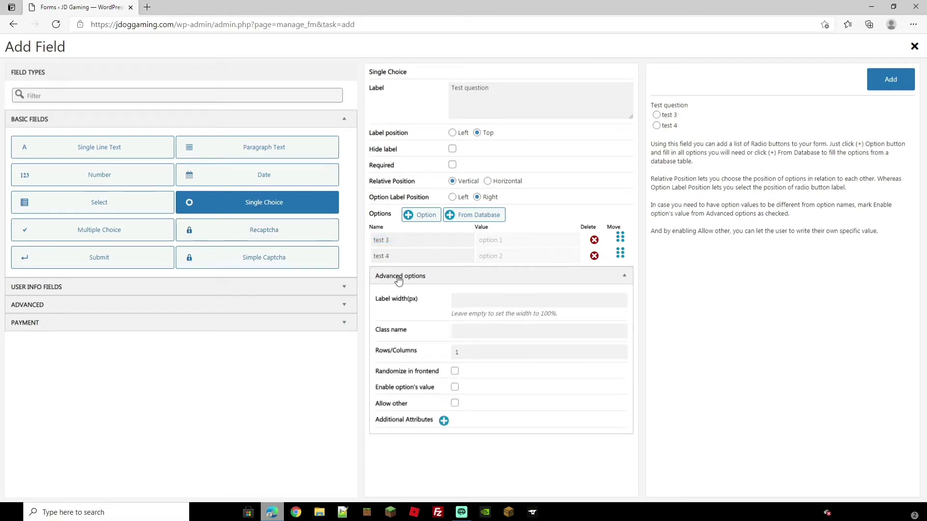
click(499, 276)
Browse the user info, advanced and payment field types, and add the configured Single Choice field to the form.
click(72, 287)
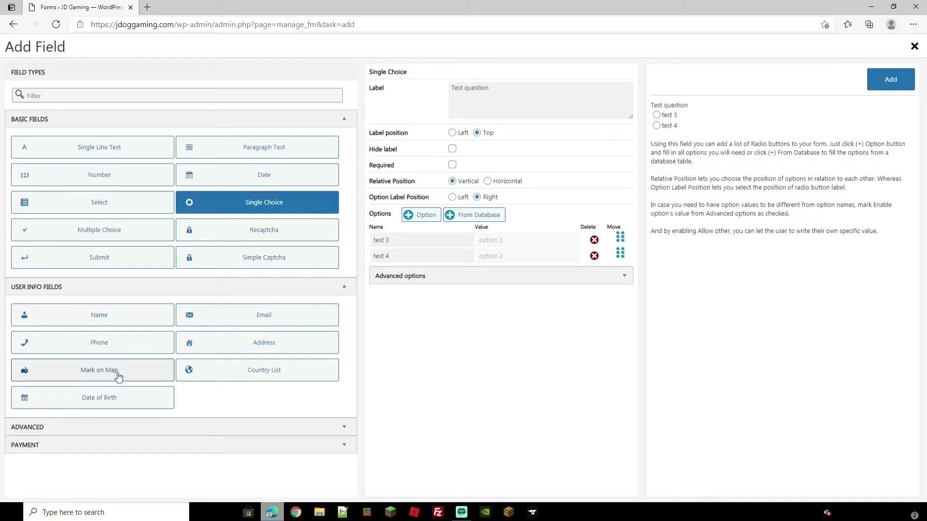
click(135, 437)
scroll(135, 436, down, 5)
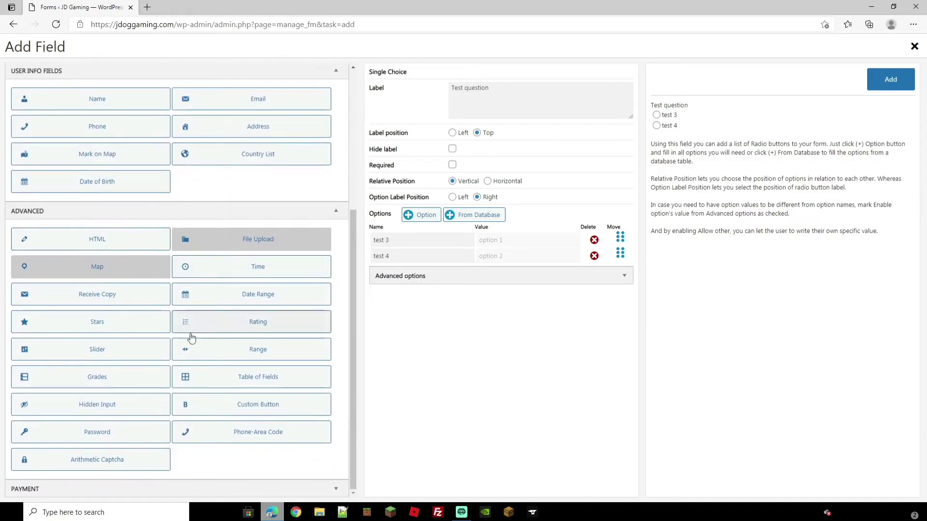
click(66, 492)
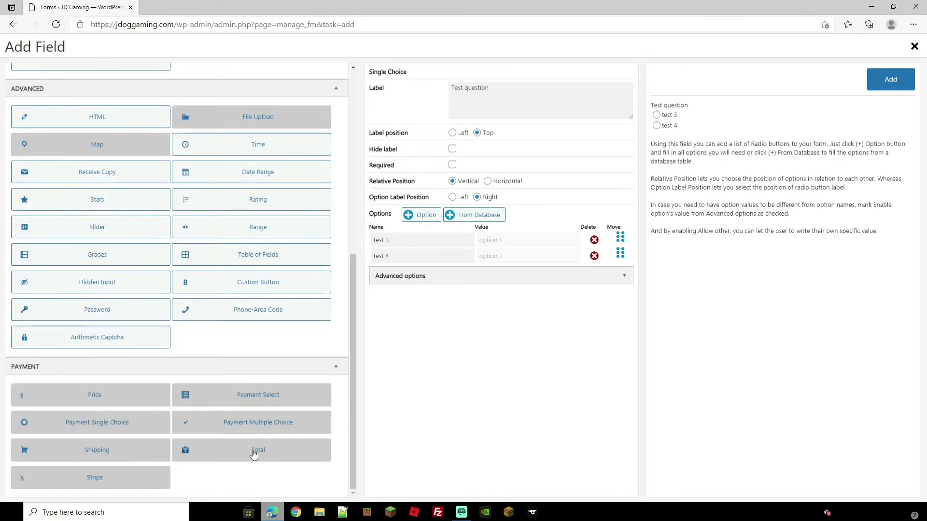
scroll(154, 325, up, 7)
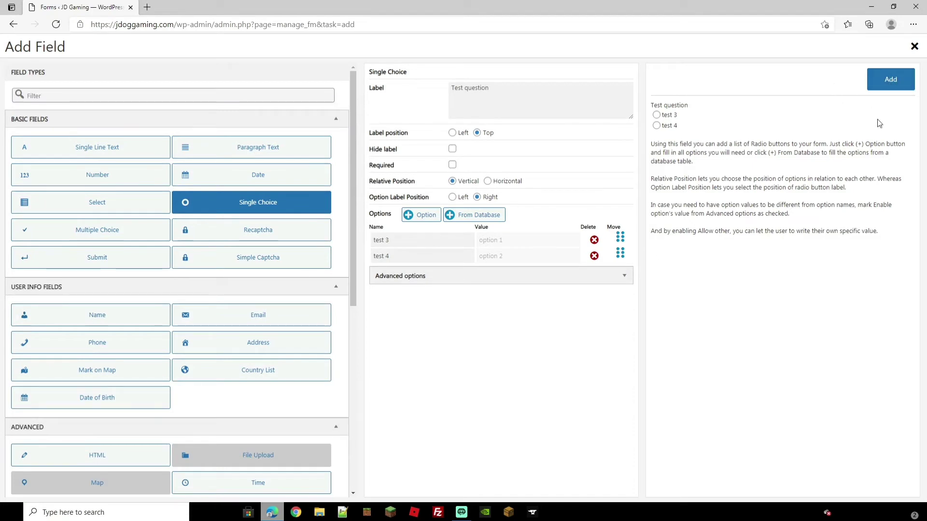
click(890, 80)
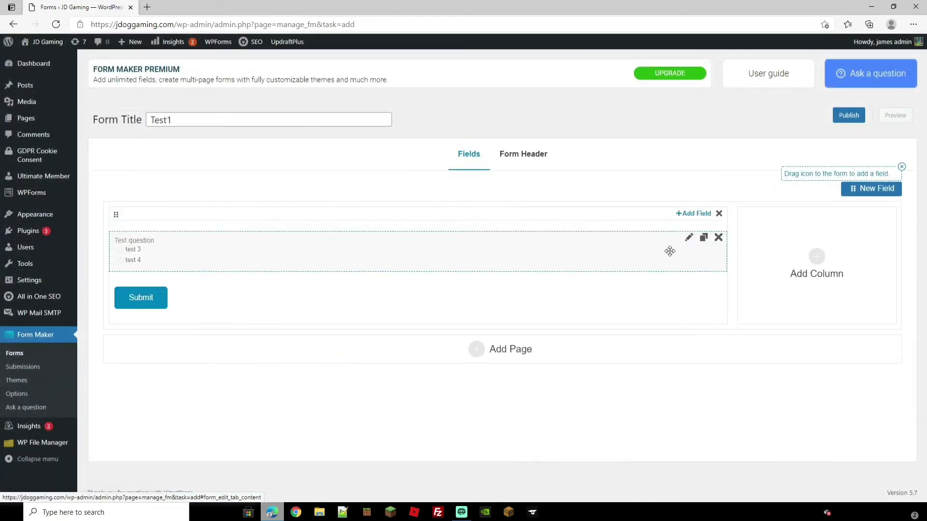
Try adding a second column and a second page to the form, and delete both again.
click(827, 265)
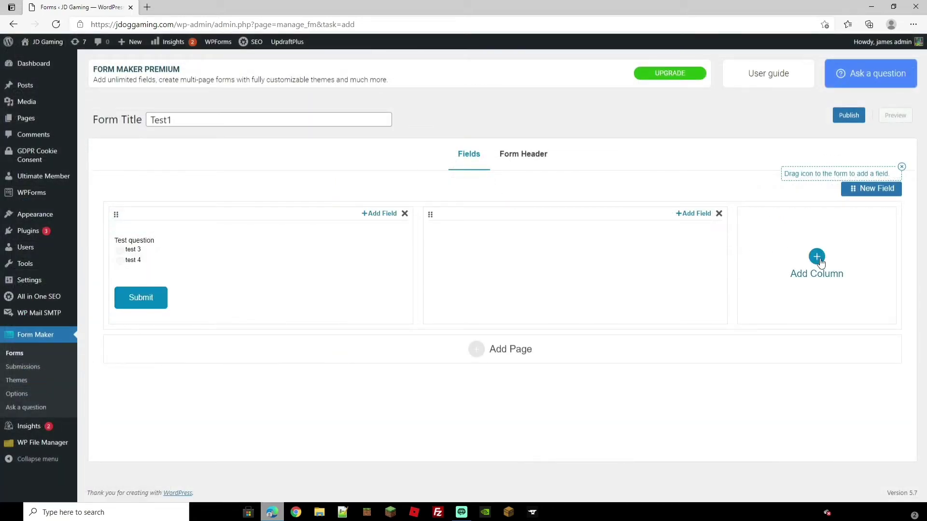
click(478, 352)
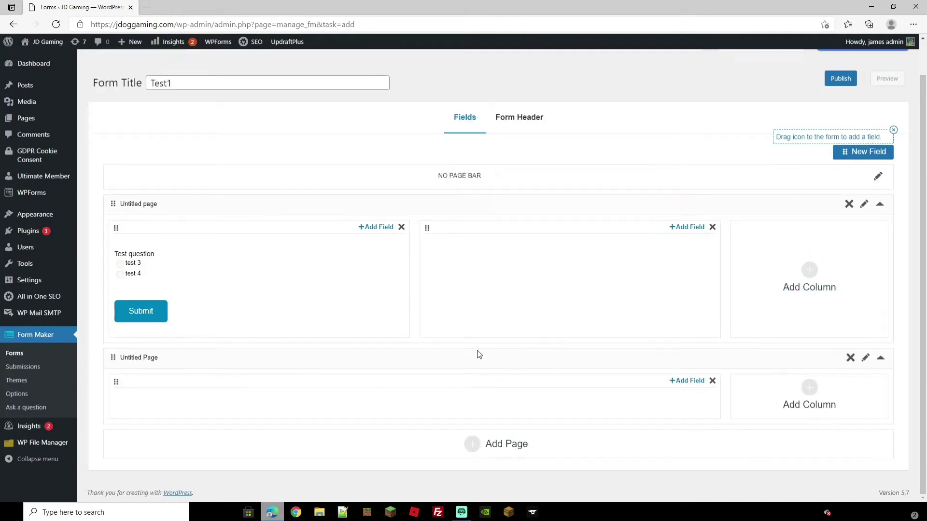
click(851, 359)
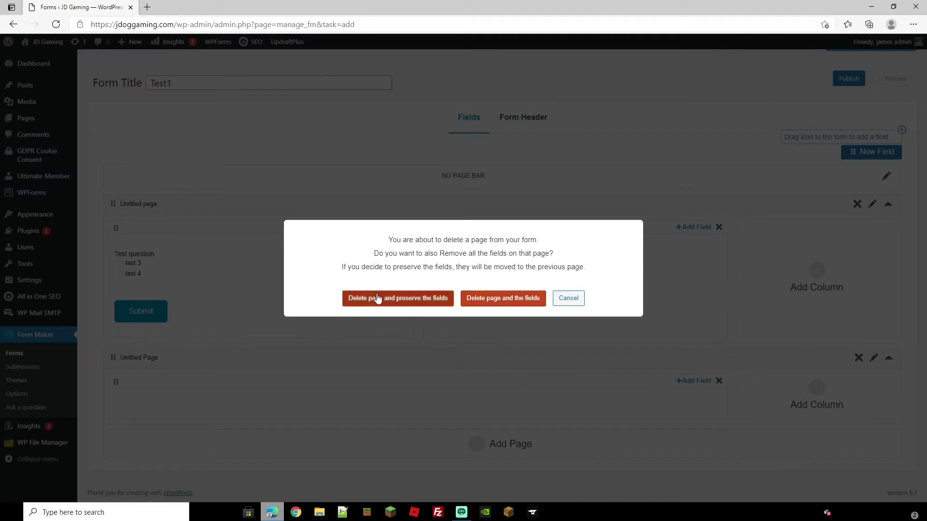
click(529, 305)
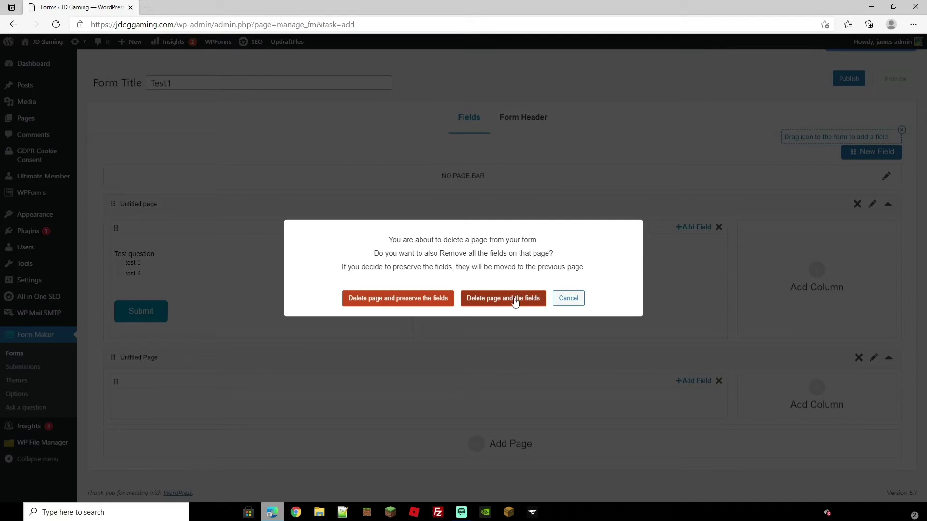
click(719, 213)
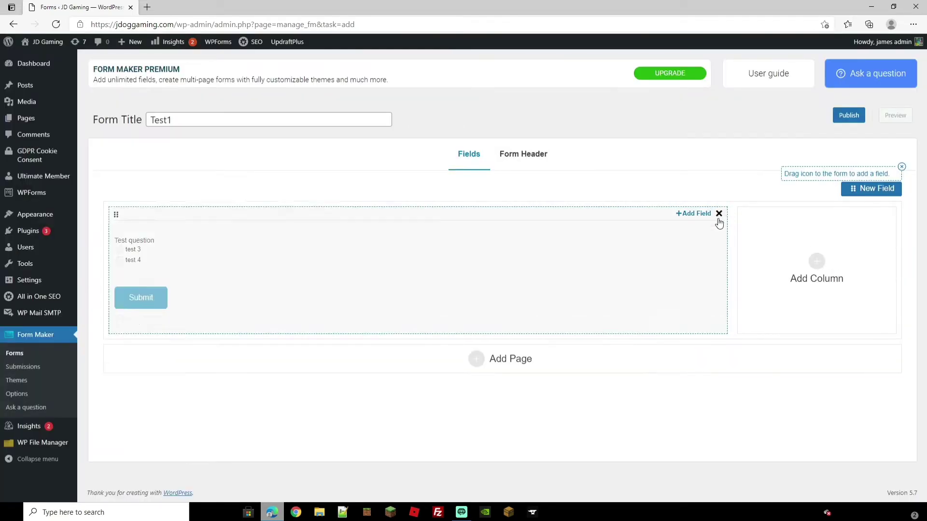
Set the form header's title to "test", description to "test questioner" and image animation to FadeIn, and publish the form.
click(504, 158)
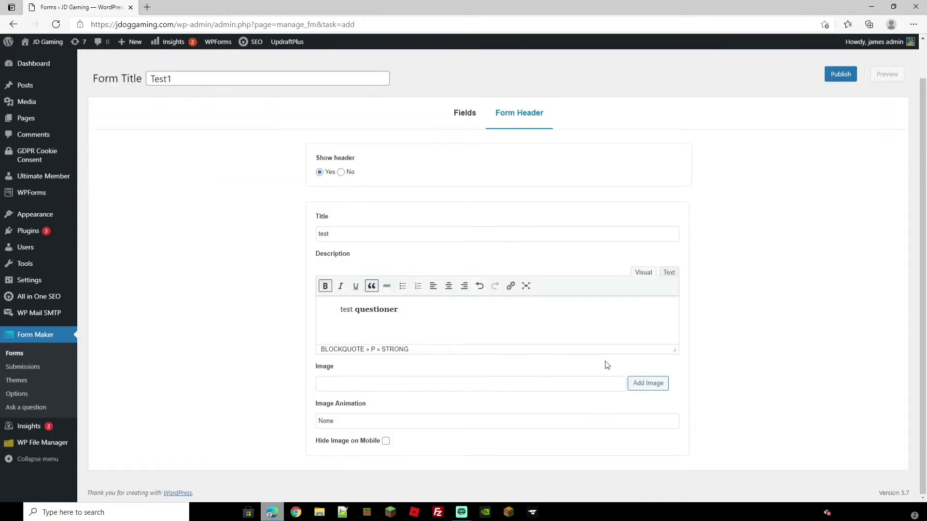
click(338, 421)
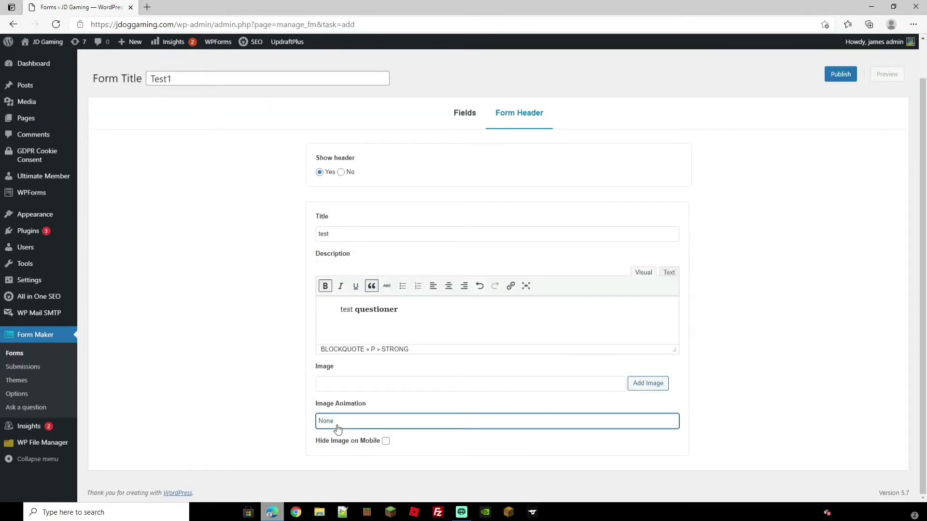
scroll(377, 299, up, 3)
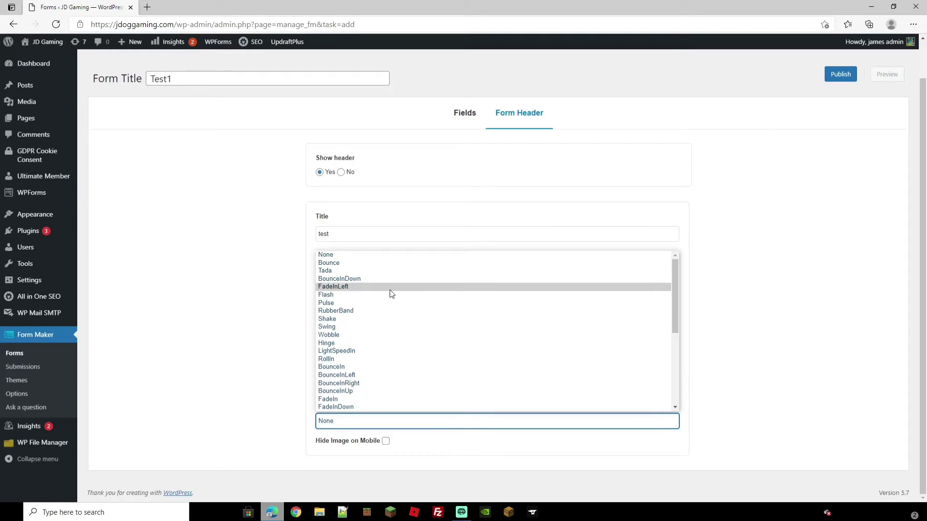
scroll(377, 304, down, 1)
click(338, 375)
scroll(835, 120, up, 1)
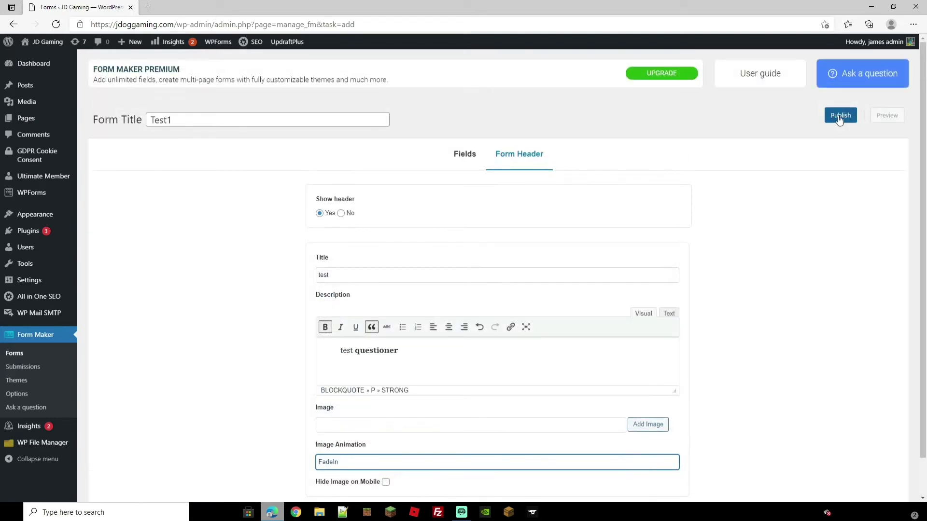
click(840, 118)
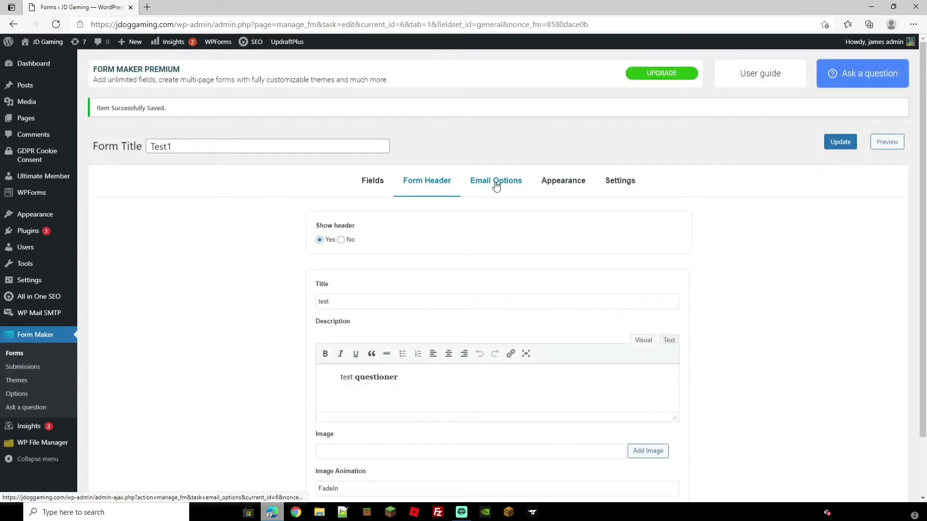
Review the form's email options, covering the administrator and user email settings.
click(495, 184)
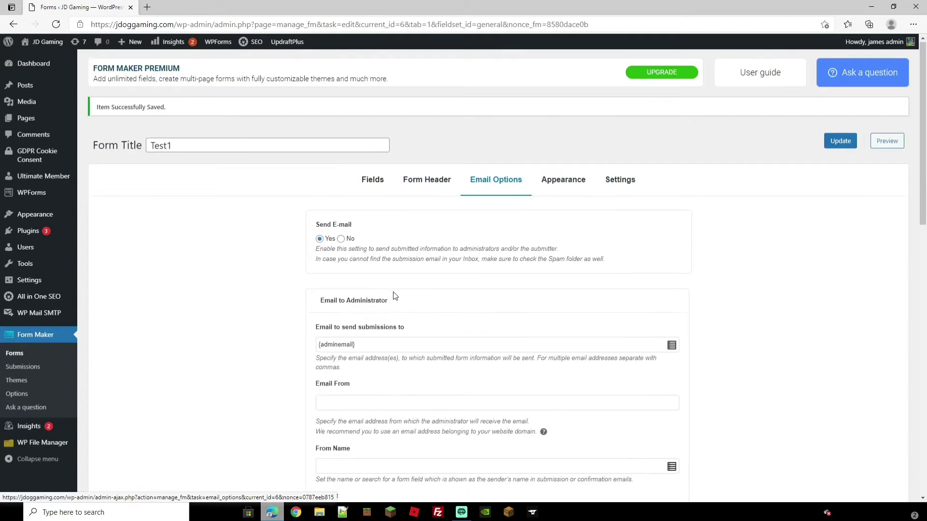
scroll(431, 297, down, 2)
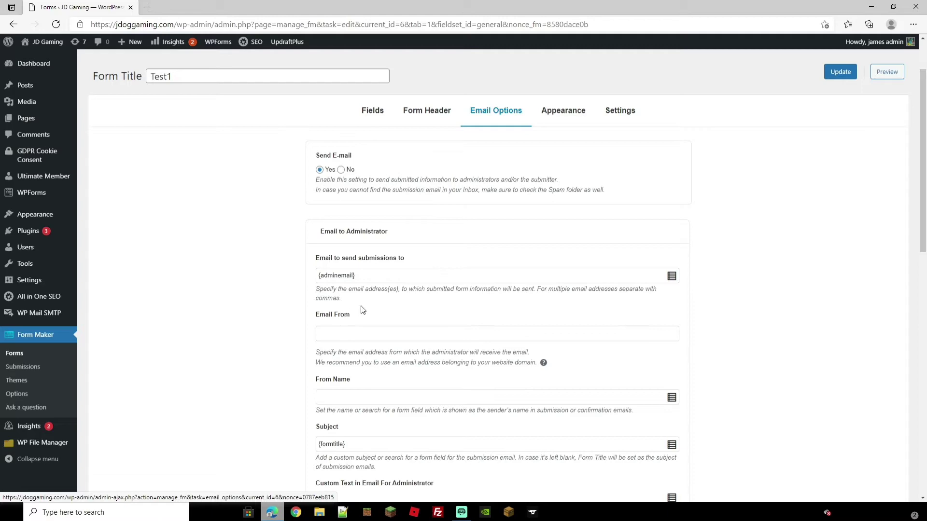
scroll(429, 328, down, 10)
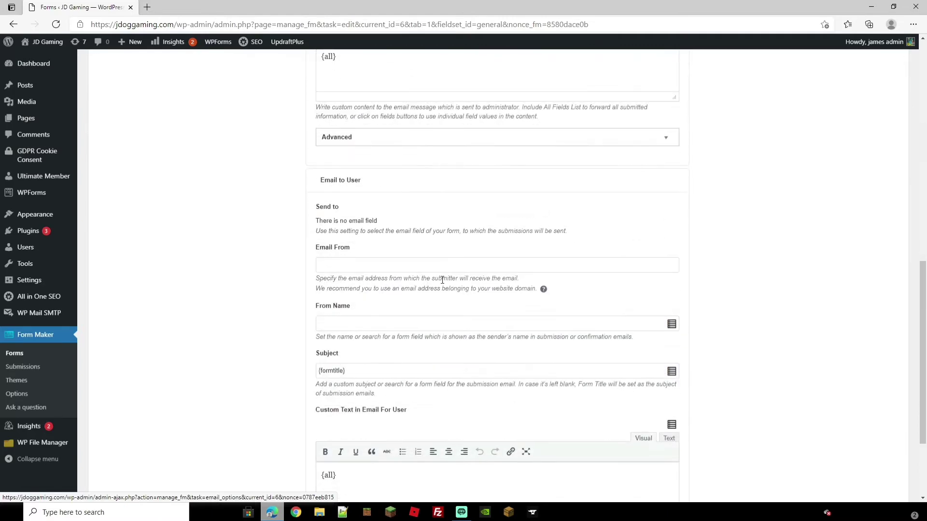
scroll(448, 232, down, 3)
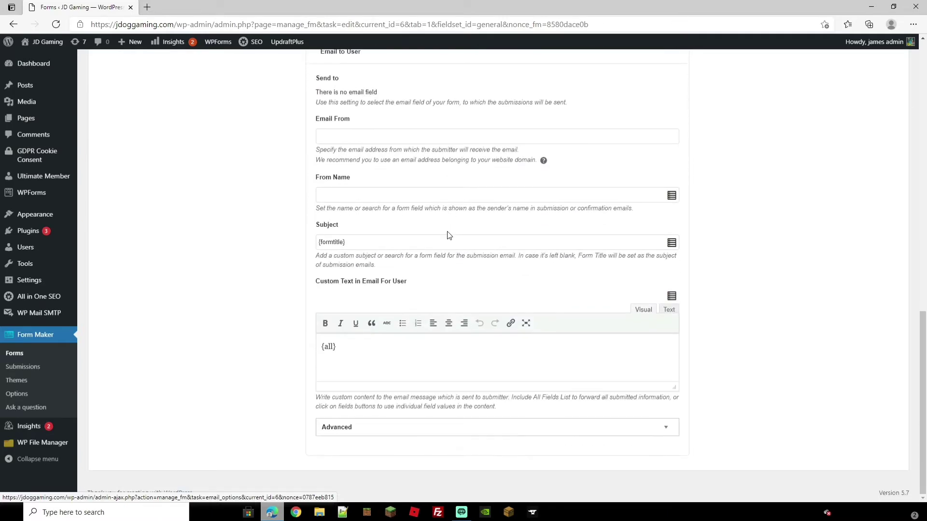
Preview the Test1 form on the site, check its two answer choices, and close the preview.
scroll(449, 235, up, 13)
scroll(454, 241, up, 3)
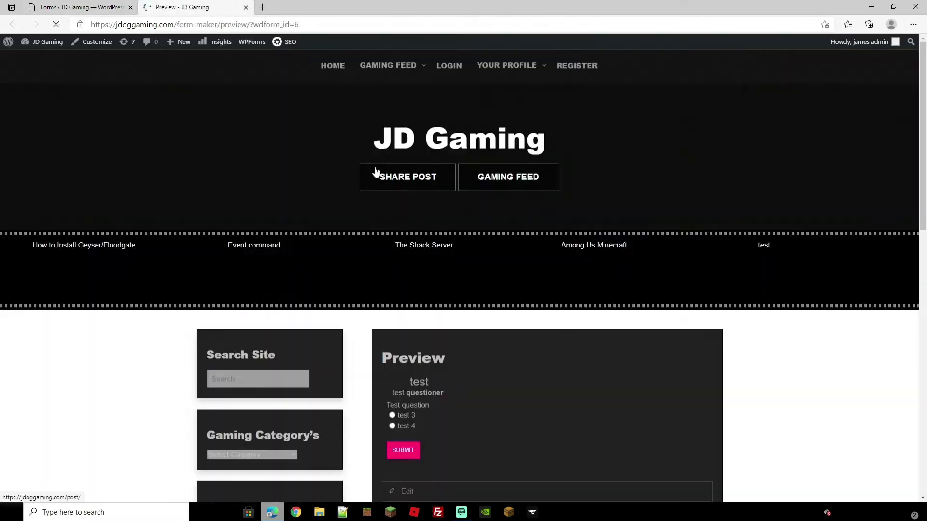
scroll(394, 338, down, 1)
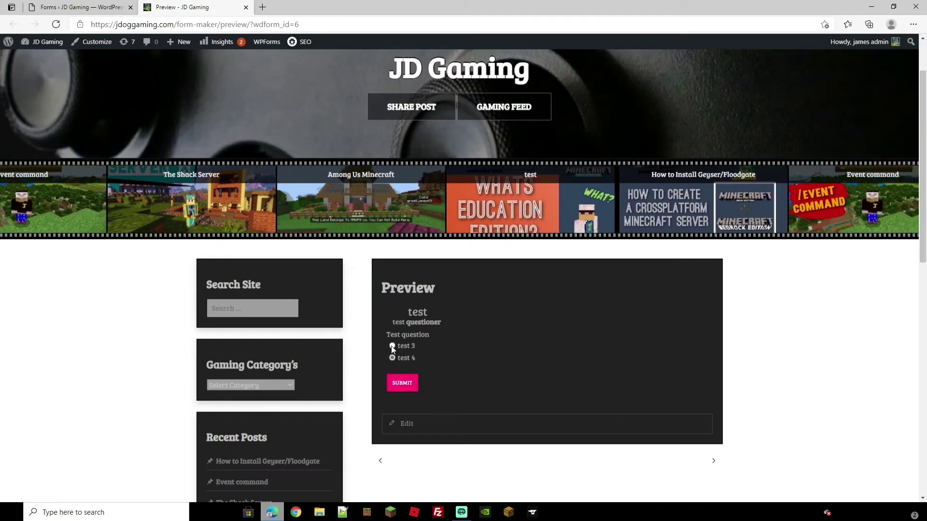
key(ctrl+w)
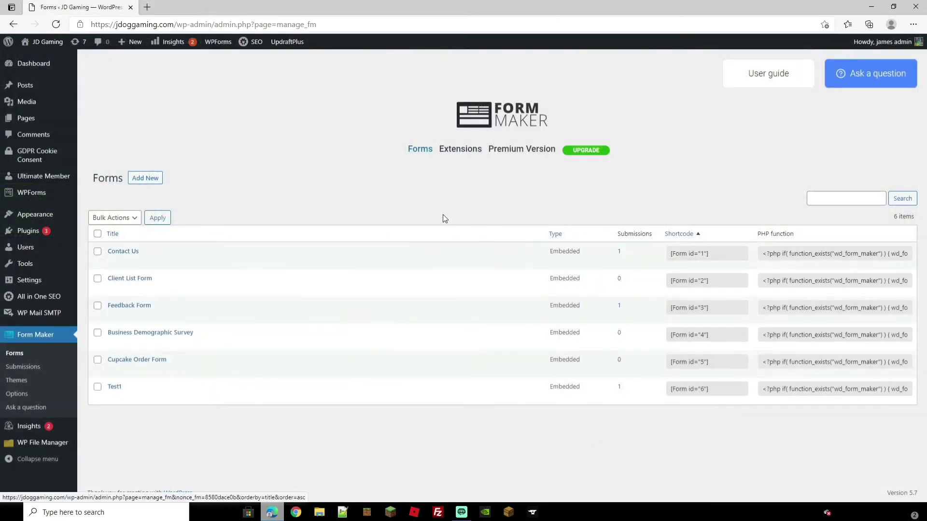
Display the submissions received for the Test1 form.
click(27, 369)
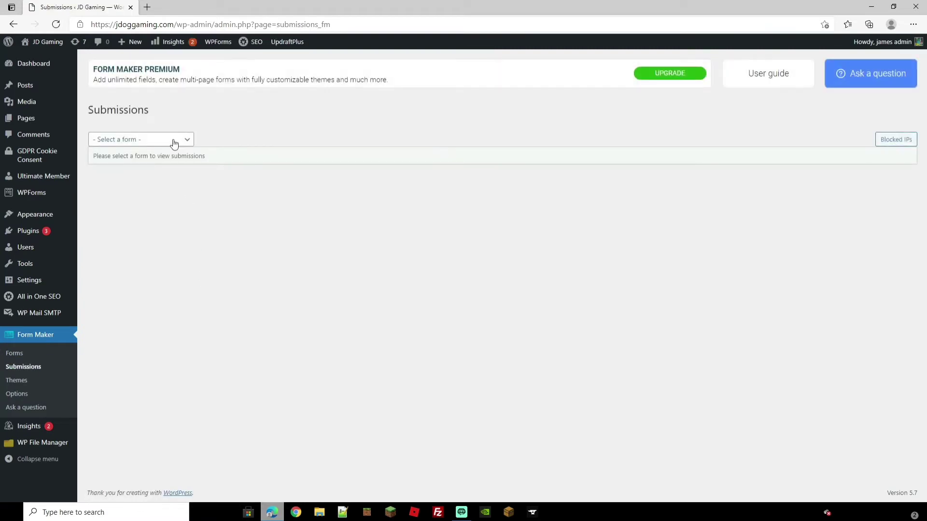
click(182, 139)
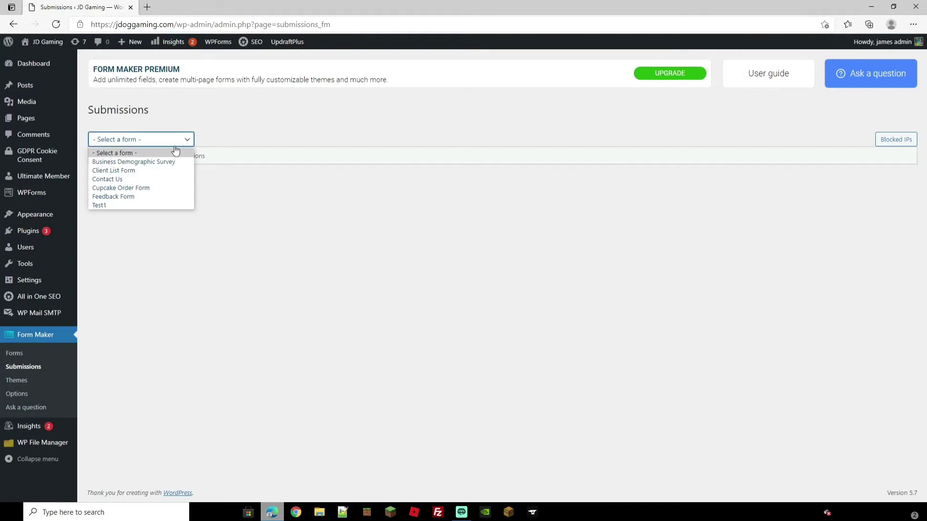
click(119, 204)
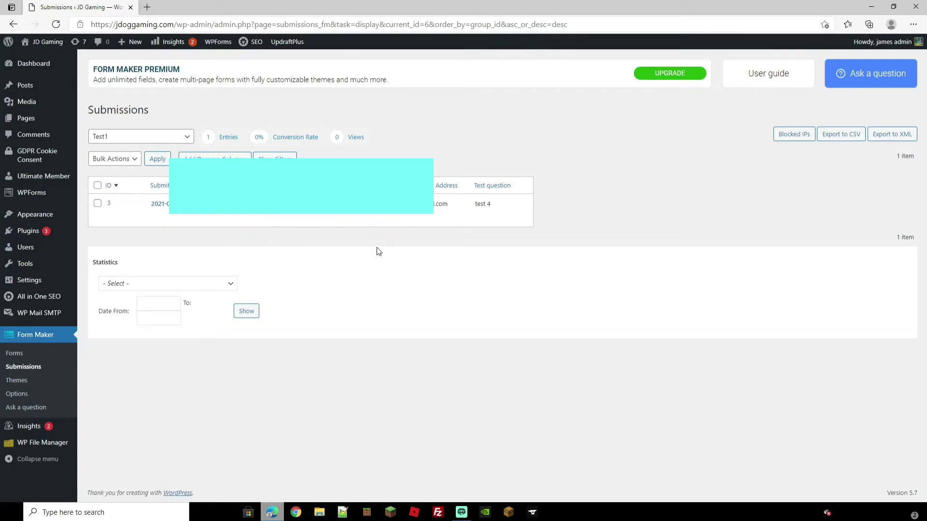
mouse_move(97, 204)
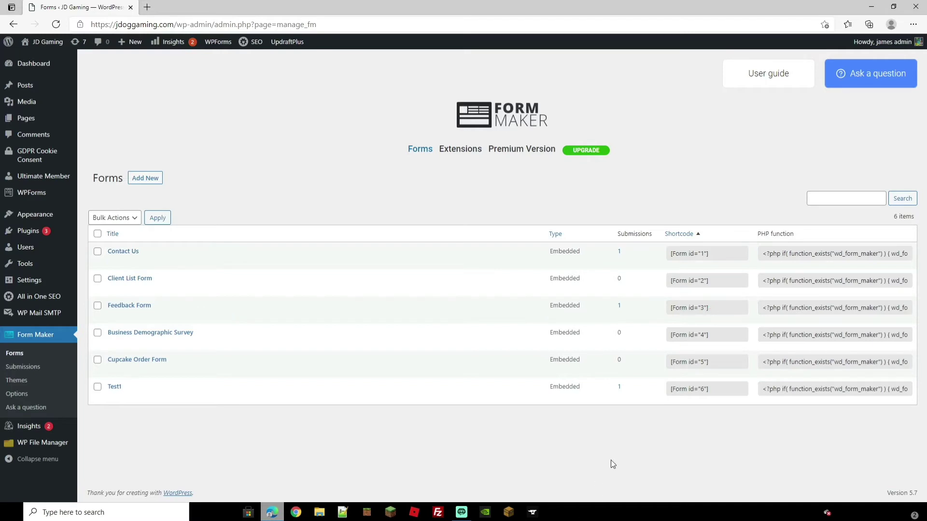
Copy the shortcode of the Business Demographic Survey form and open the site's Home page for editing.
click(719, 335)
key(ctrl+c)
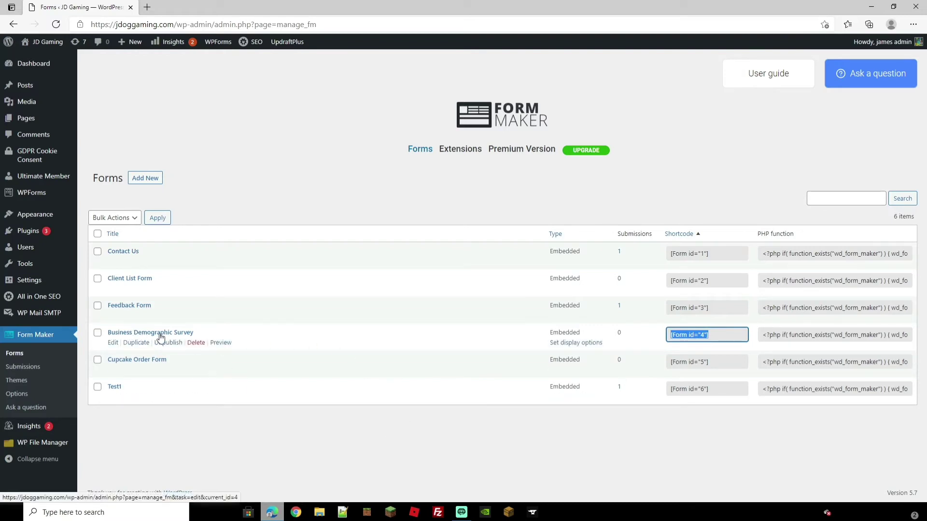
click(39, 120)
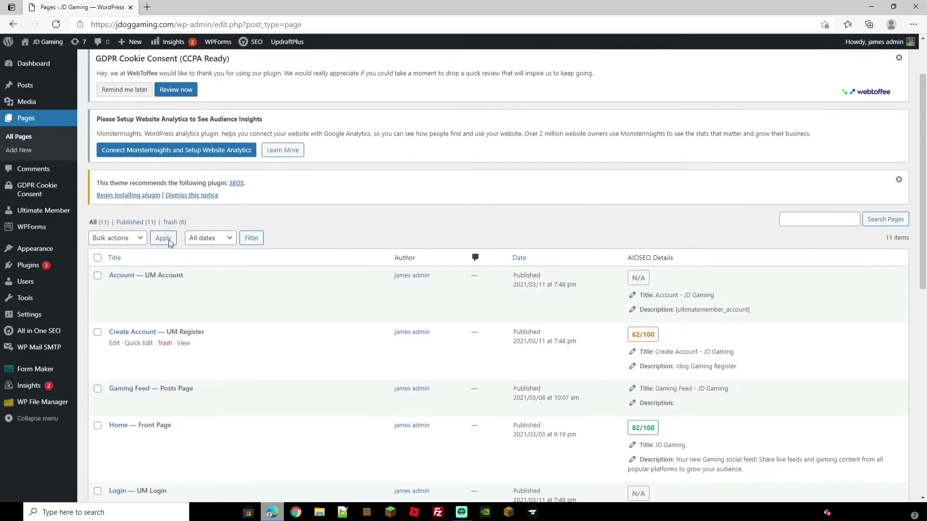
scroll(164, 251, down, 2)
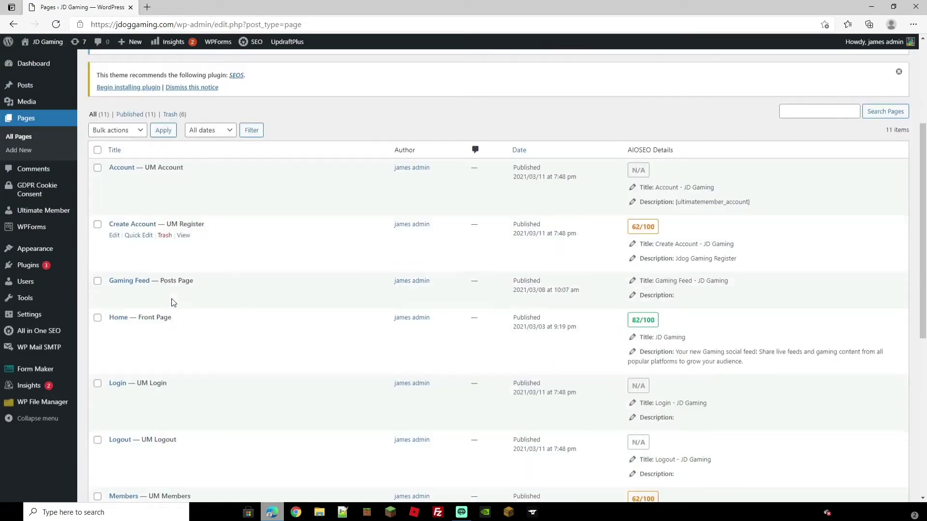
scroll(172, 299, down, 2)
click(114, 225)
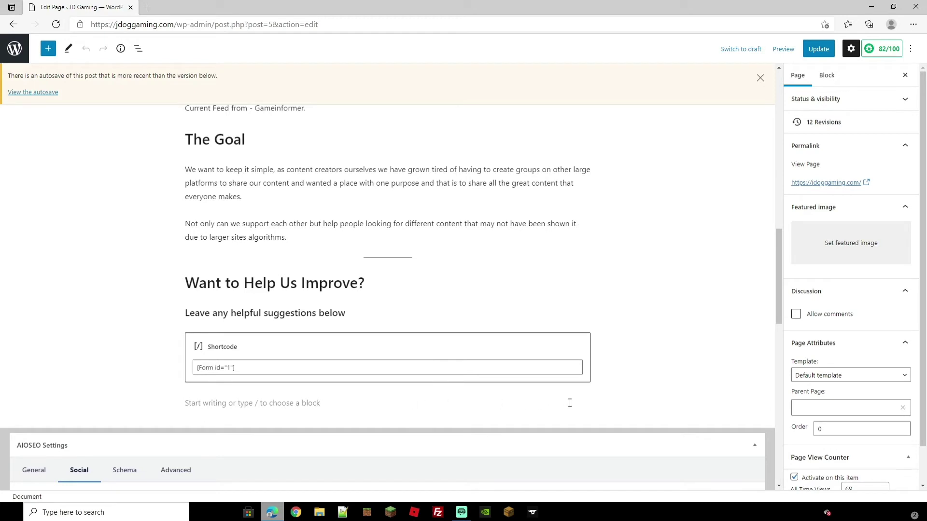
Add a Shortcode block below the existing one on the Home page and paste [Form id="4"] into it.
click(474, 396)
click(585, 403)
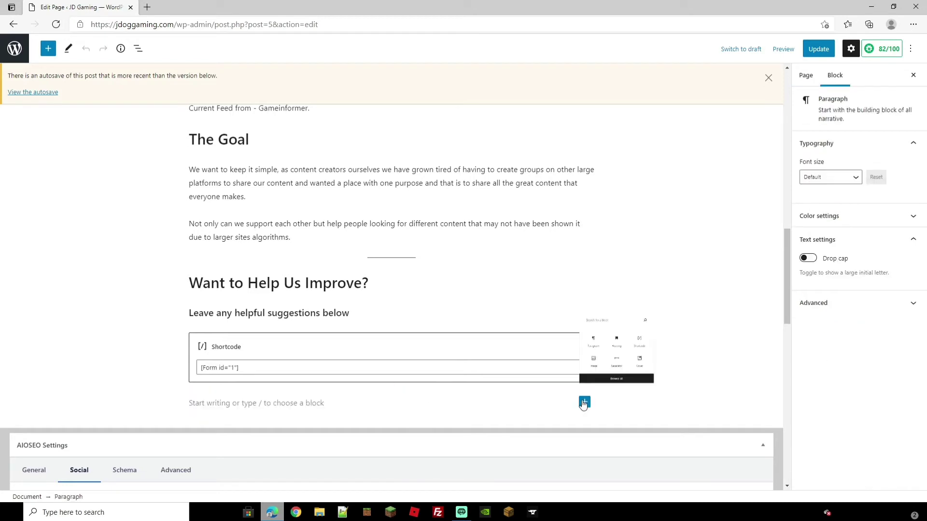
click(707, 295)
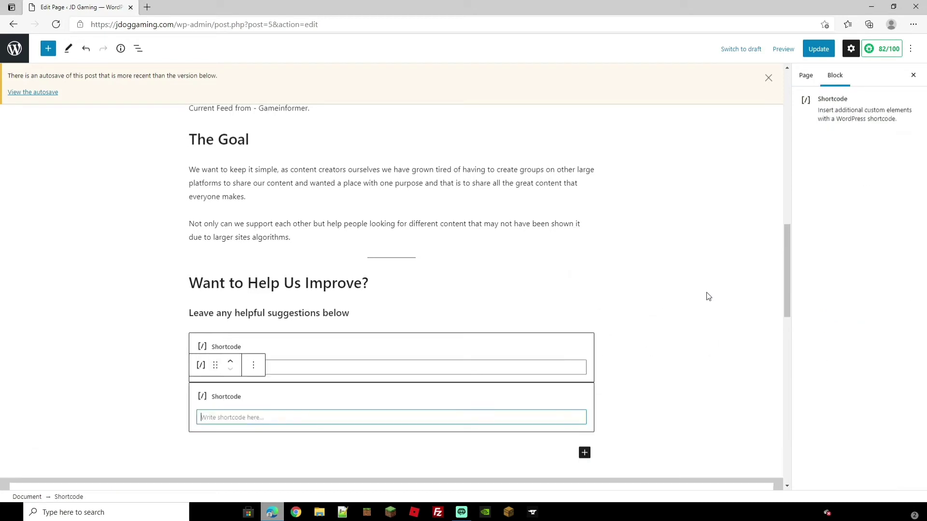
right_click(212, 418)
click(248, 282)
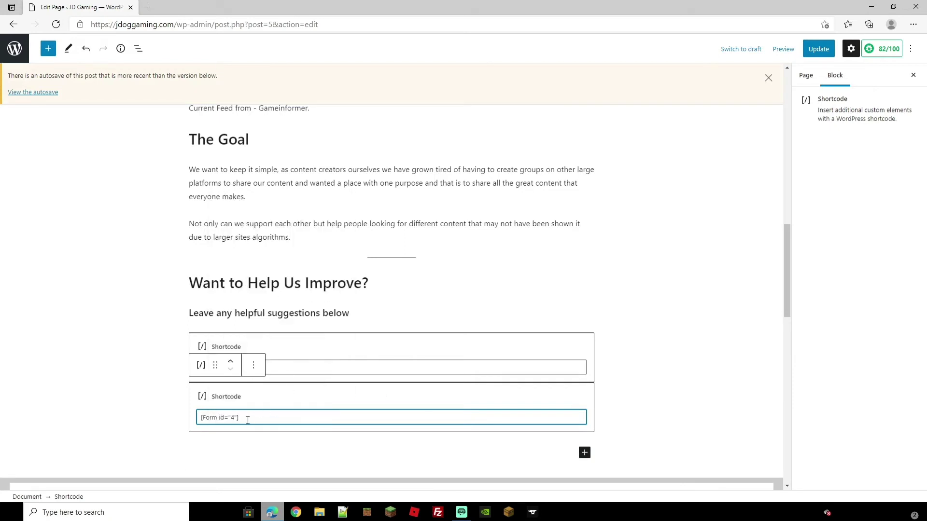
click(665, 366)
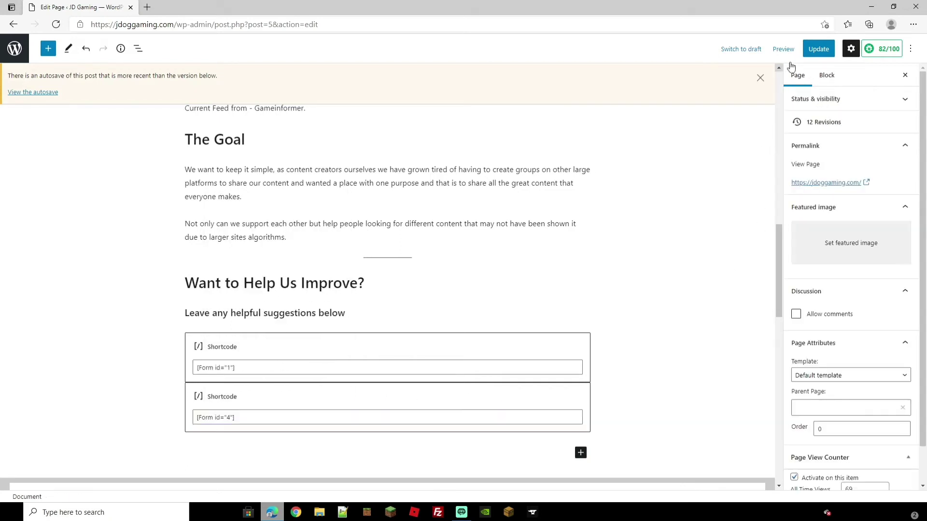
Preview the Home page in a new tab and examine the embedded Business Demographic Survey.
click(783, 49)
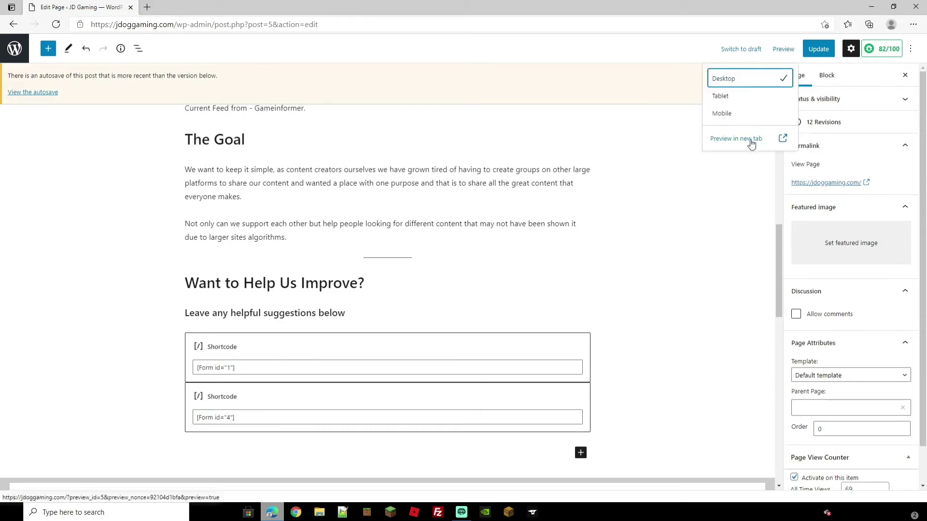
click(748, 139)
scroll(584, 302, down, 20)
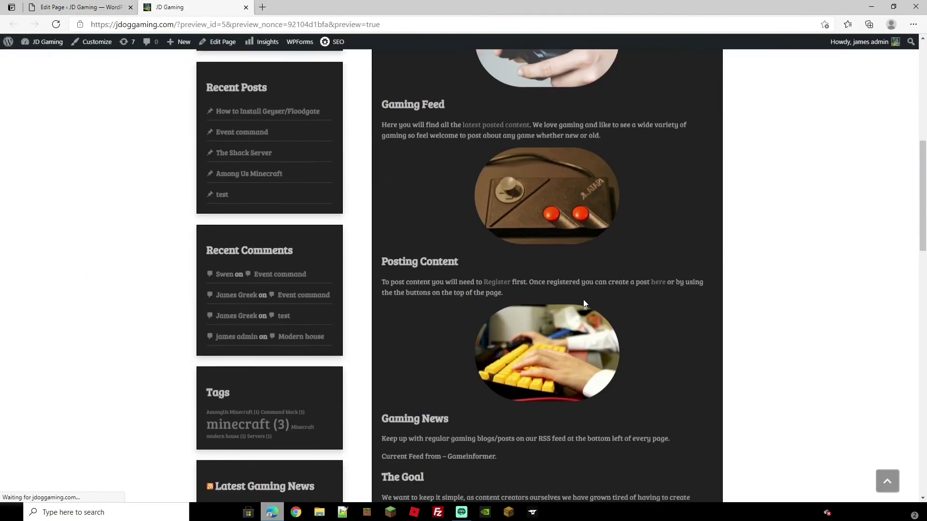
scroll(584, 305, down, 4)
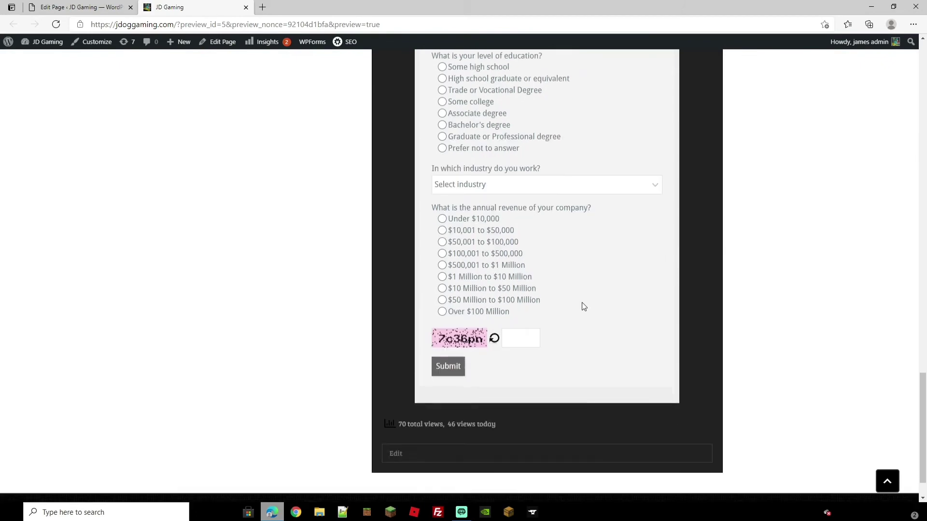
scroll(581, 302, up, 6)
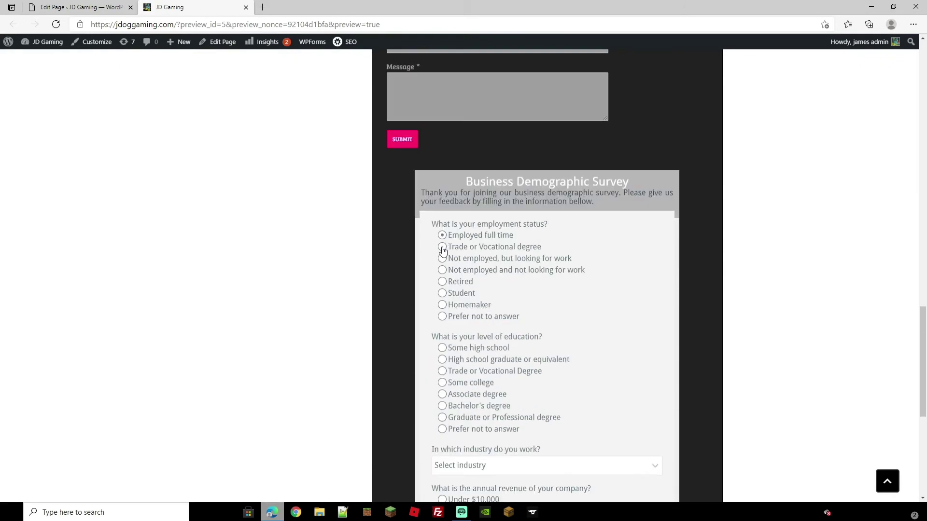
Test the survey in the preview by choosing "Not employed, but looking for work" and submitting it.
click(442, 261)
scroll(478, 285, down, 7)
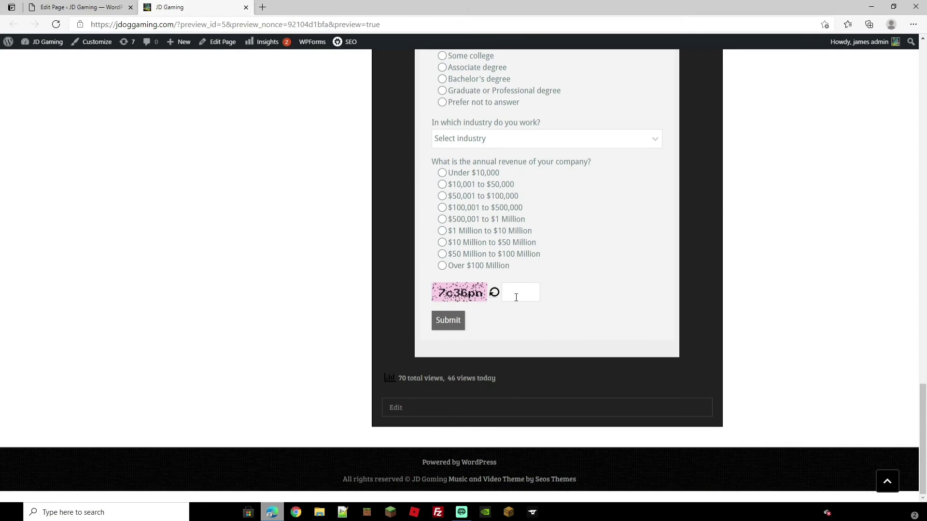
click(453, 320)
Display the submissions received for the Contact Us form.
mouse_move(29, 375)
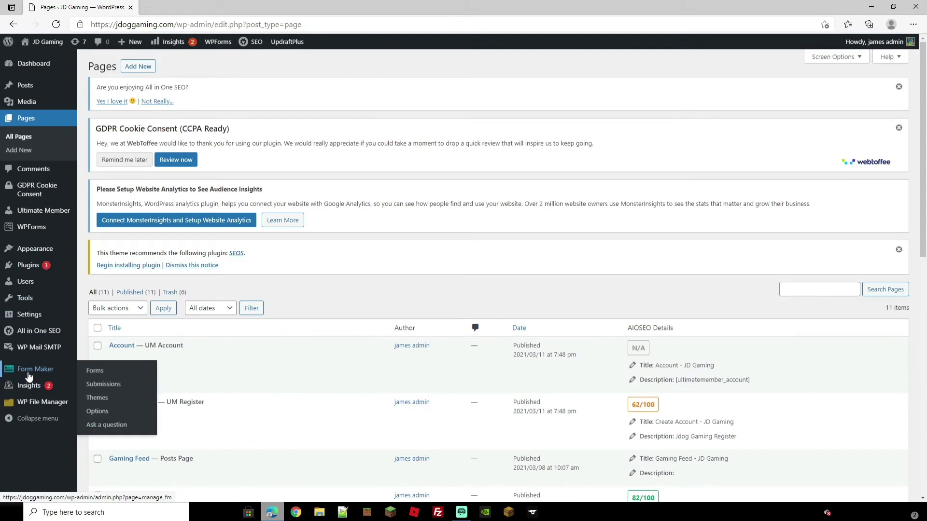
click(103, 384)
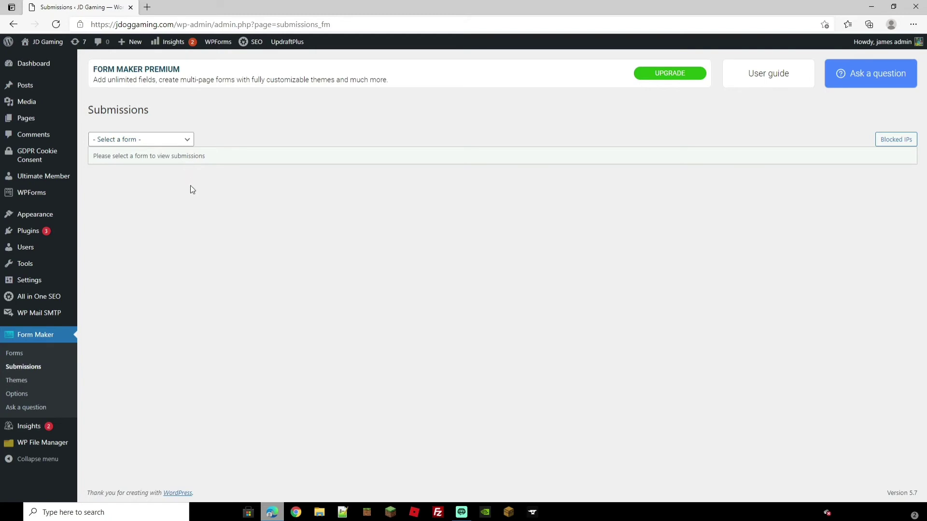
click(187, 140)
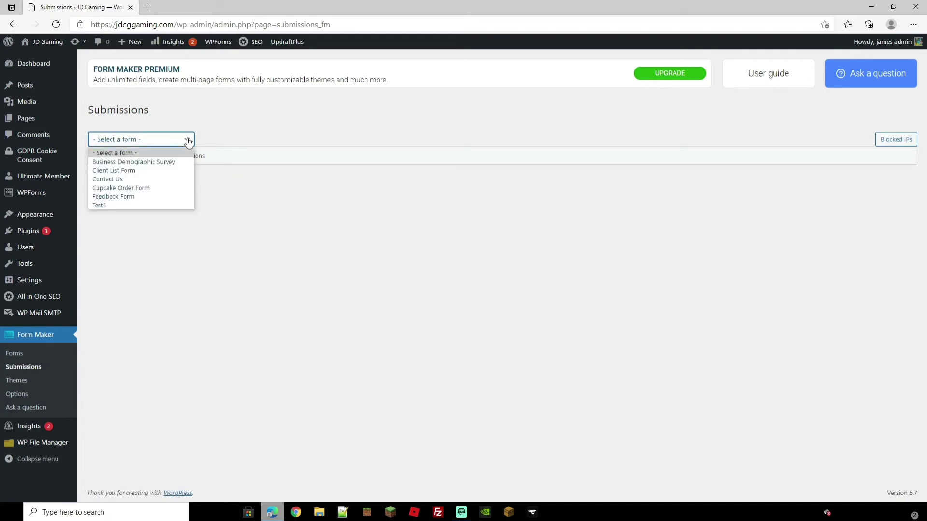
click(125, 181)
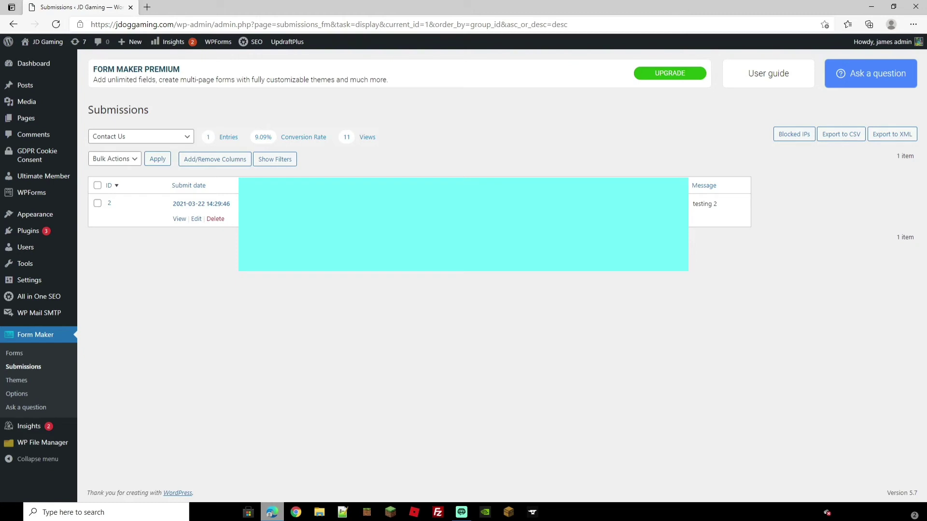
Open Theme 1 from the Form Maker themes, set its font family to Droid Sans, and save the theme.
click(17, 380)
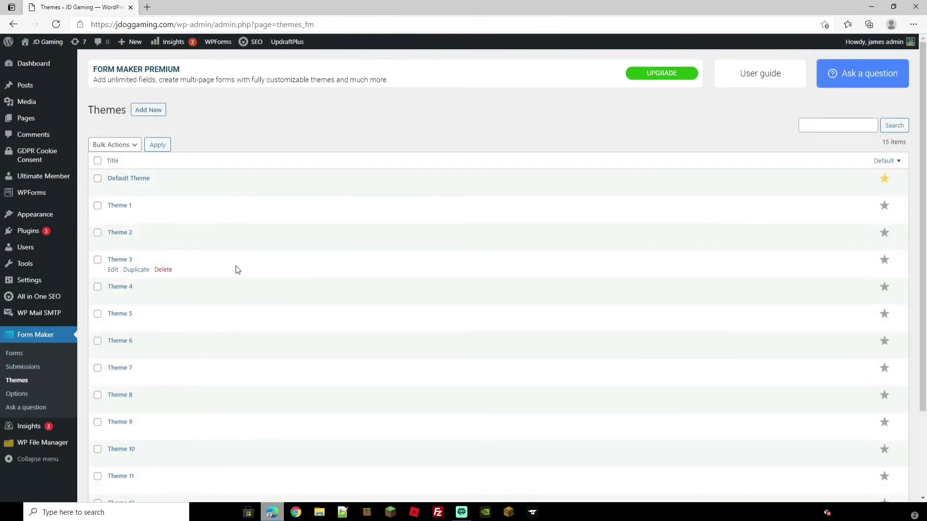
scroll(236, 271, down, 3)
scroll(229, 272, up, 3)
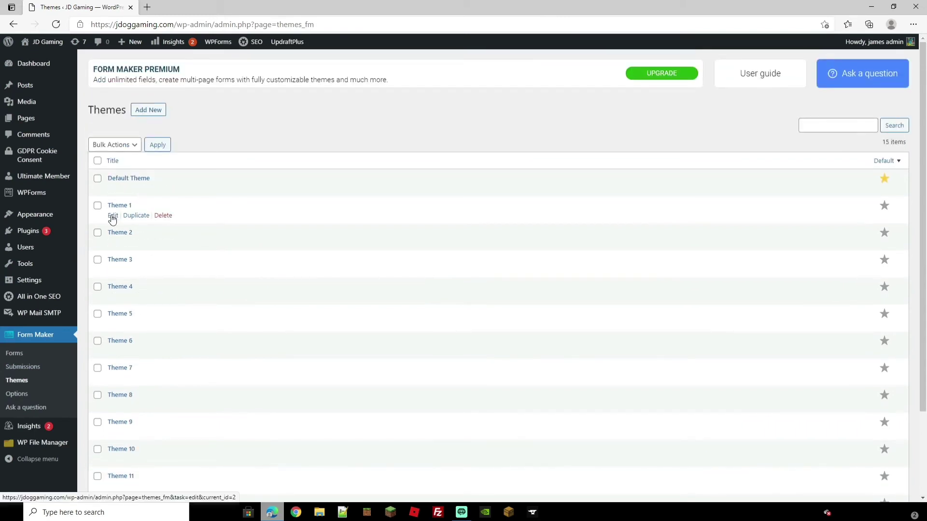
click(113, 217)
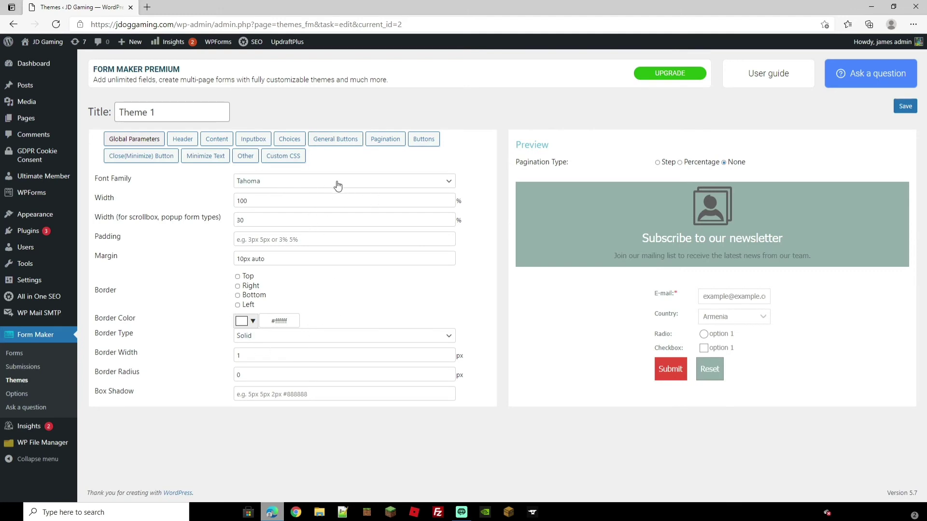
click(318, 183)
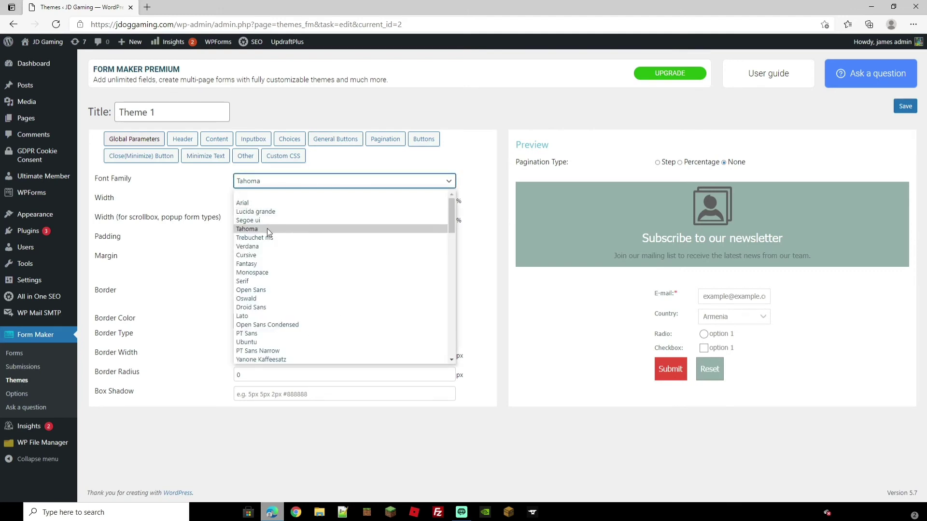
click(267, 228)
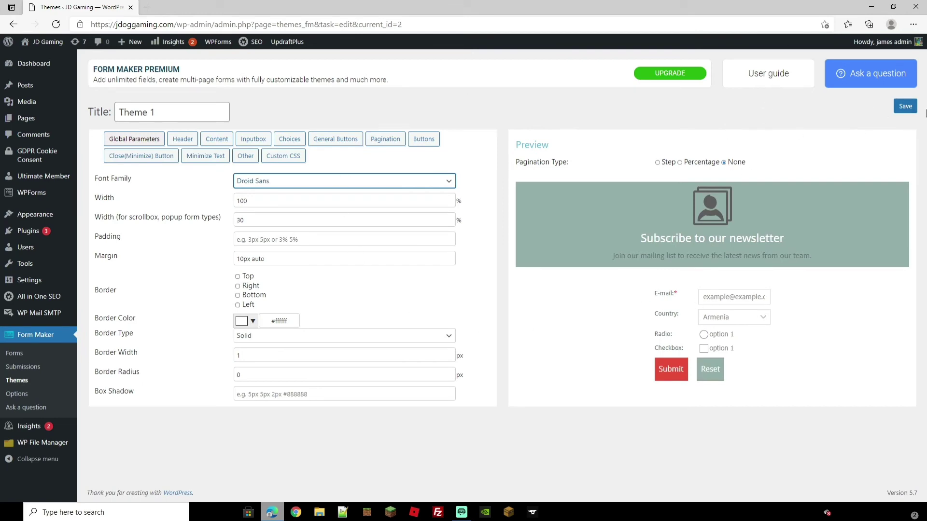
click(905, 106)
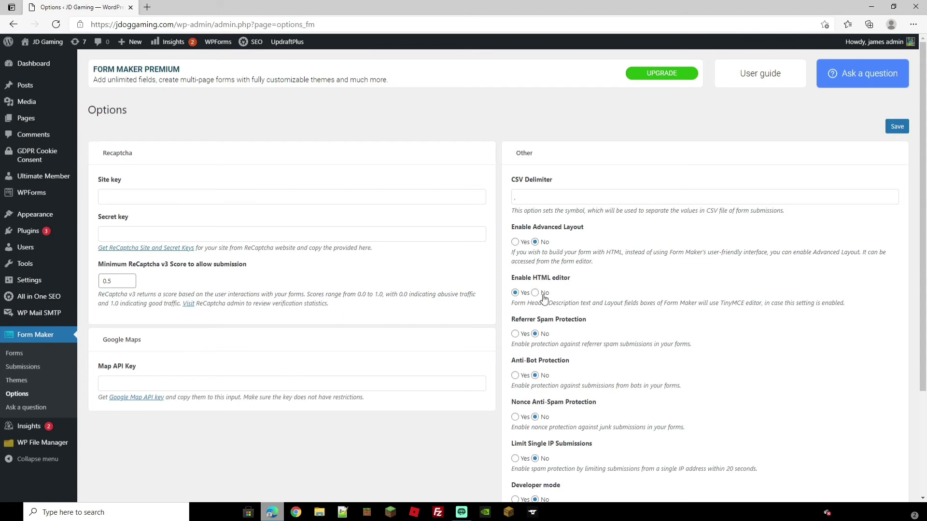
Review the Form Maker options, from the Recaptcha and Google Maps keys to the spam protection, developer mode and Ajax submit settings.
scroll(538, 298, down, 1)
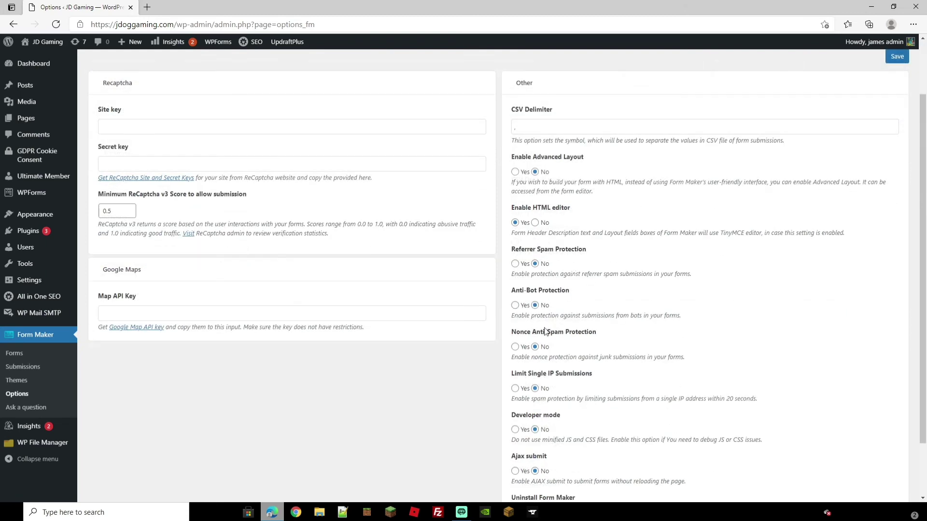
scroll(546, 332, down, 1)
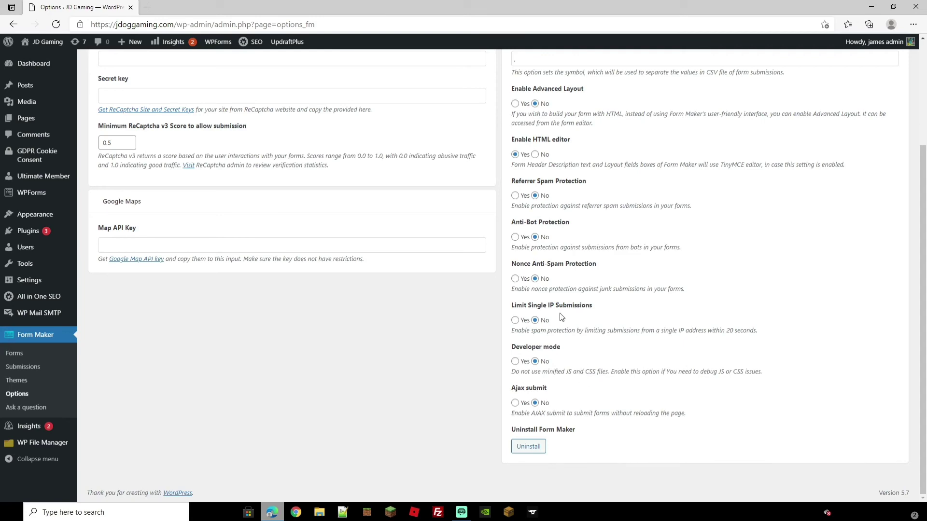
scroll(561, 317, up, 3)
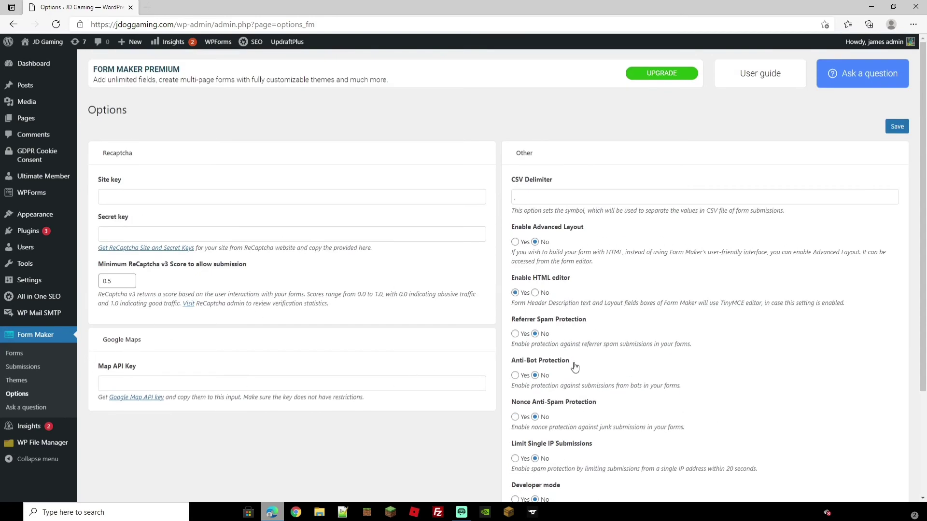
Display the list of Form Maker forms and highlight the shortcode of the Cupcake Order Form.
click(31, 349)
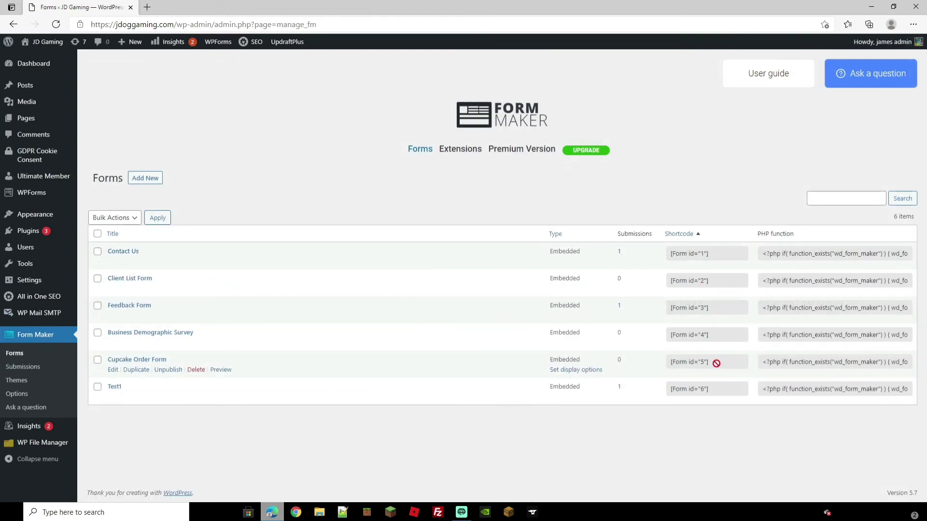
click(717, 363)
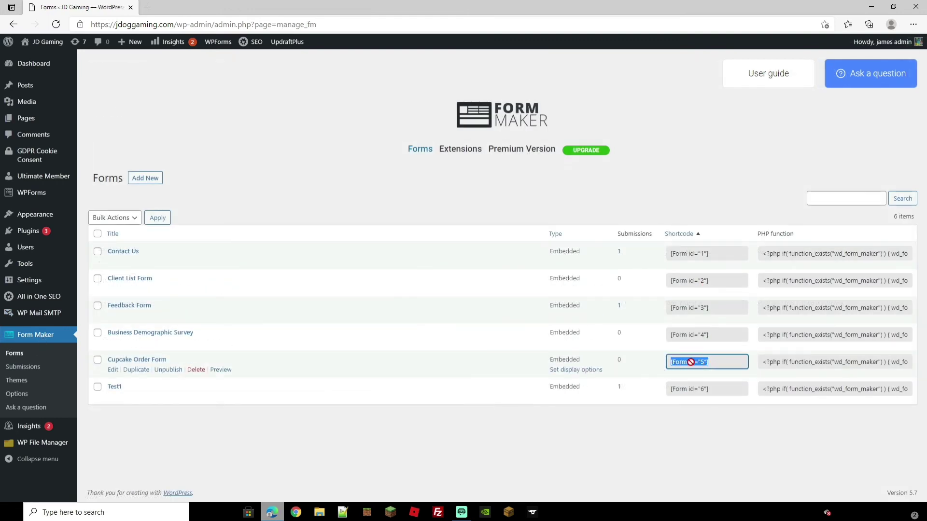
click(658, 427)
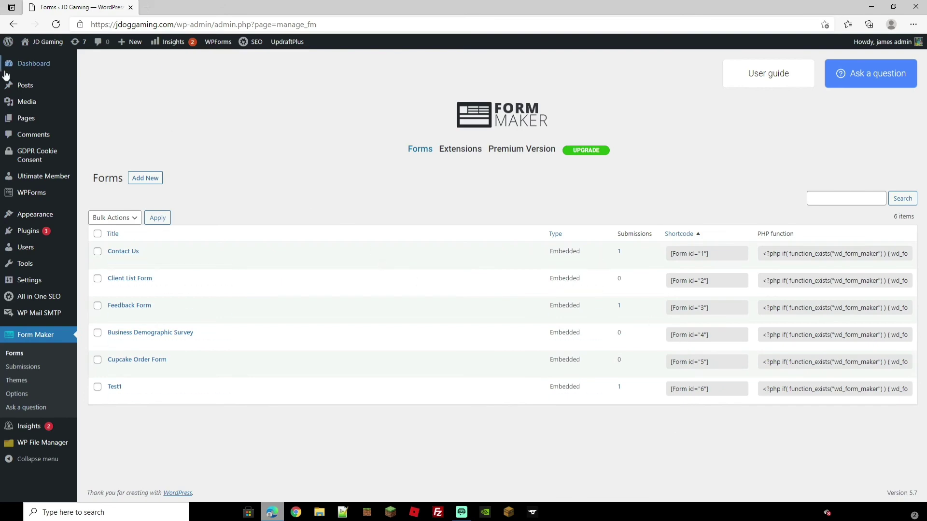
Open the Home page for editing, remove its [Form id="4"] shortcode block, and preview the page in a new tab.
click(37, 123)
scroll(207, 327, down, 4)
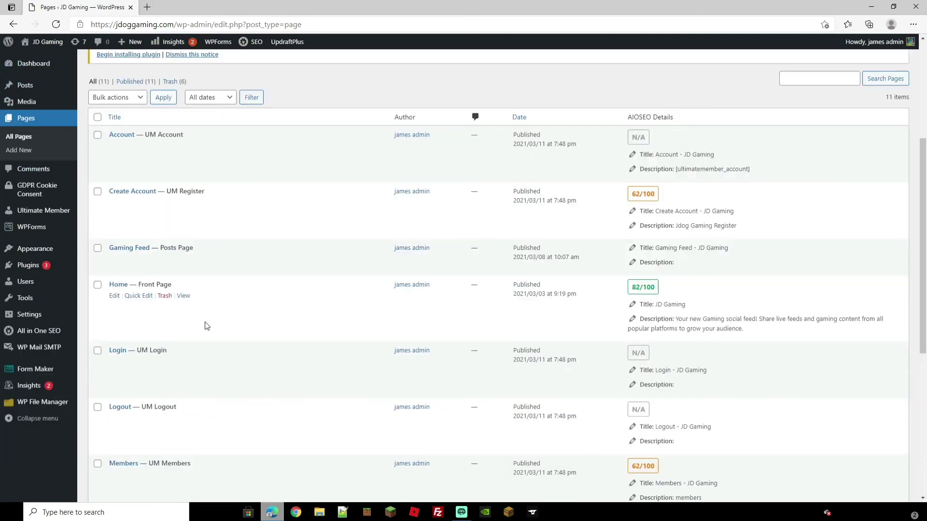
click(114, 295)
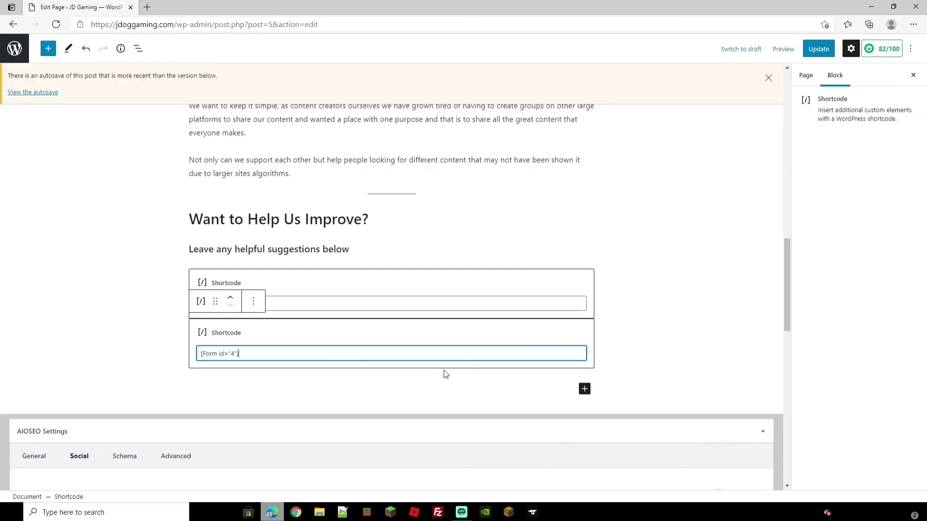
click(254, 301)
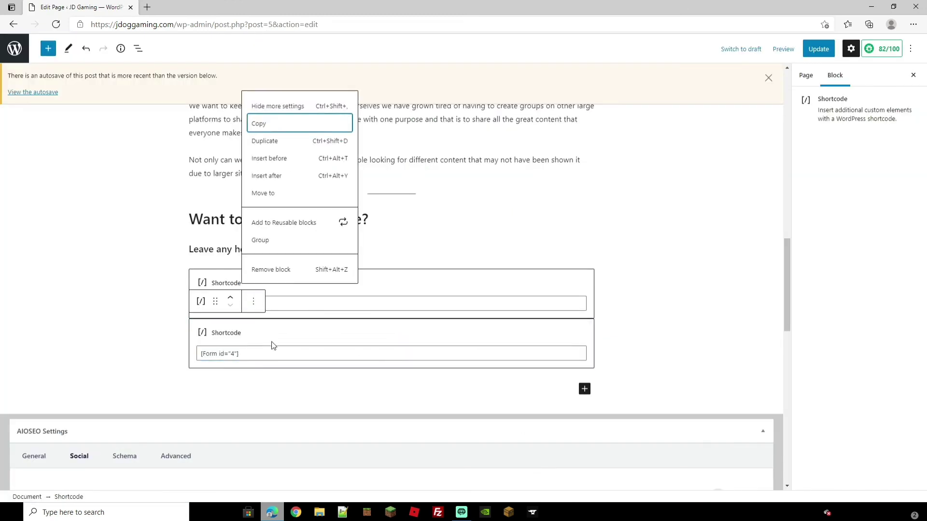
click(294, 275)
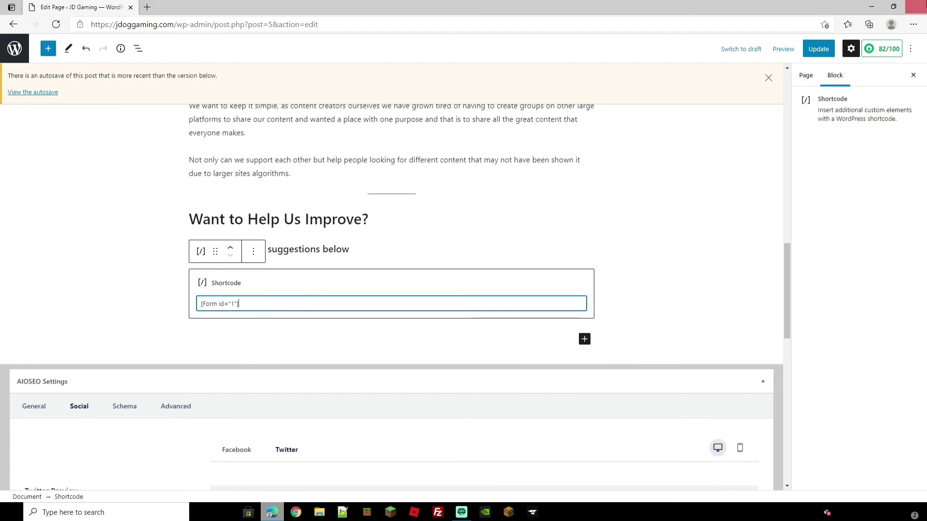
click(787, 48)
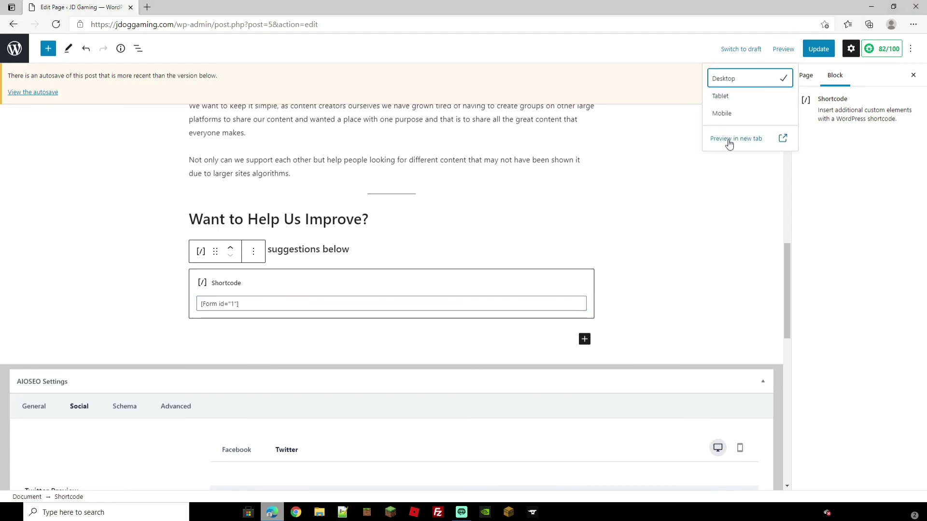
click(725, 140)
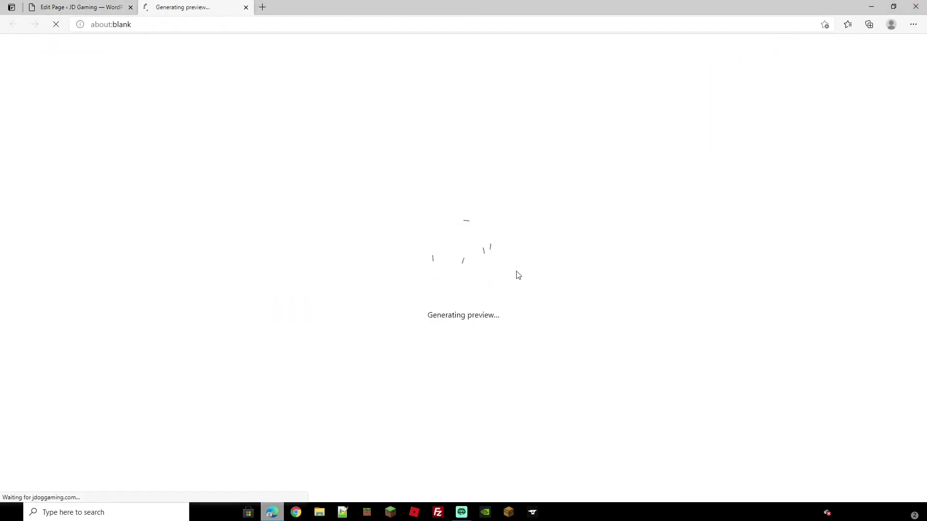